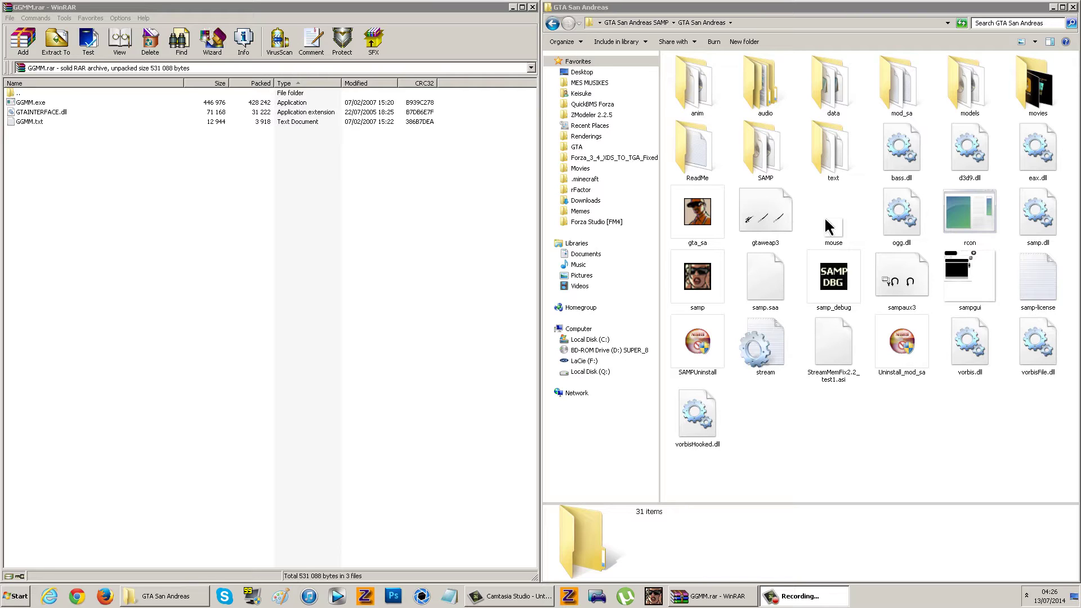
Extract GGMM.exe, GTAINTERFACE.dll and GGMM.txt from the archive into the GTA San Andreas folder and close the archive
{"action": "mouse_move", "coordinate": [35, 137]}
{"action": "left_mouse_down"}
{"action": "mouse_move", "coordinate": [33, 105]}
{"action": "mouse_move", "coordinate": [817, 445]}
{"action": "left_mouse_up"}
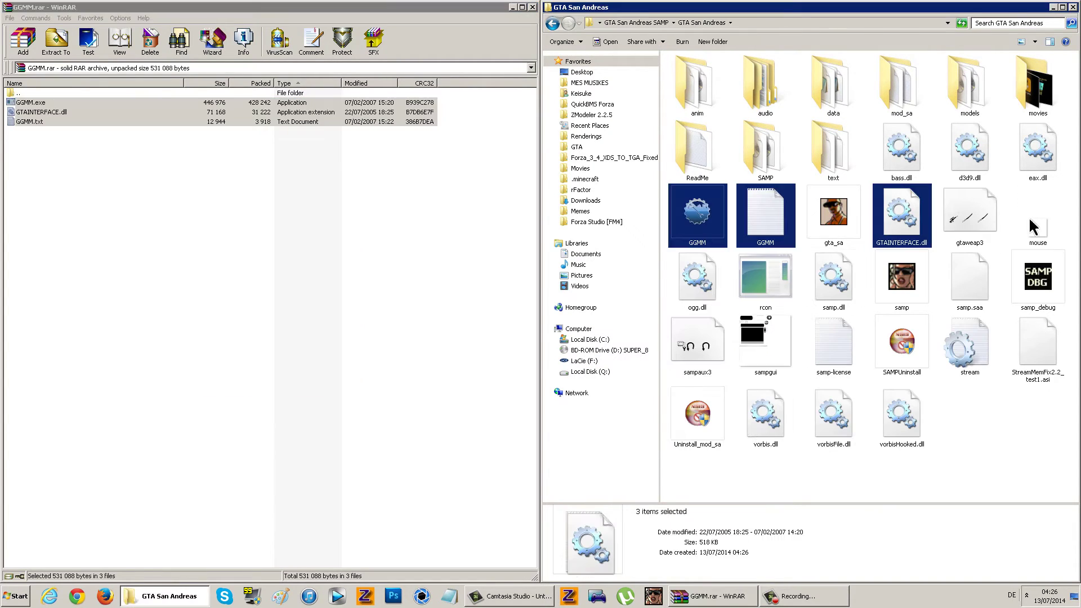
{"action": "left_click", "coordinate": [532, 7]}
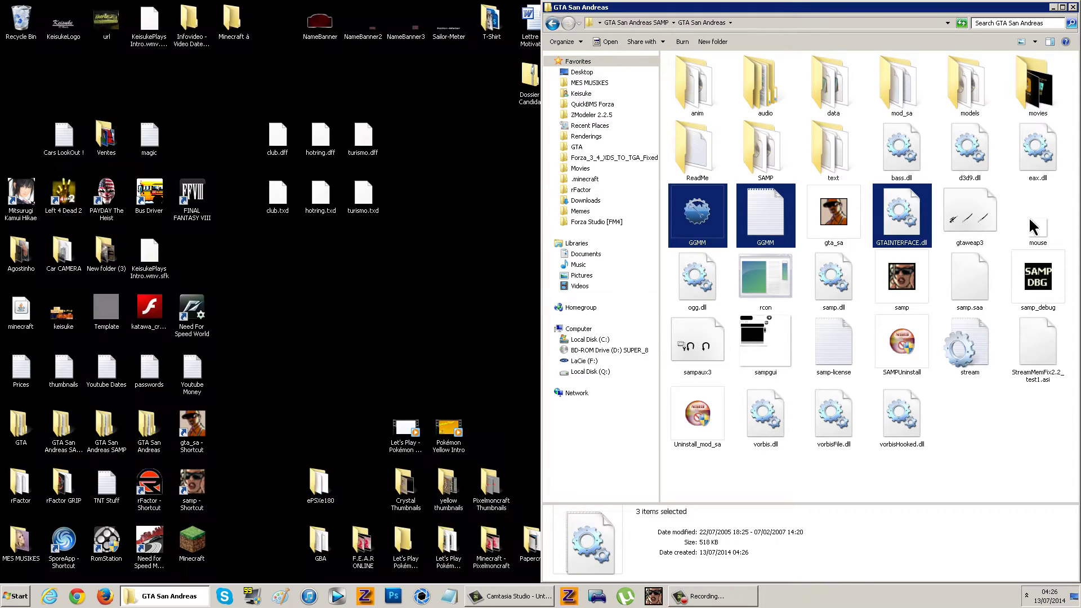
{"action": "left_click", "coordinate": [1063, 7]}
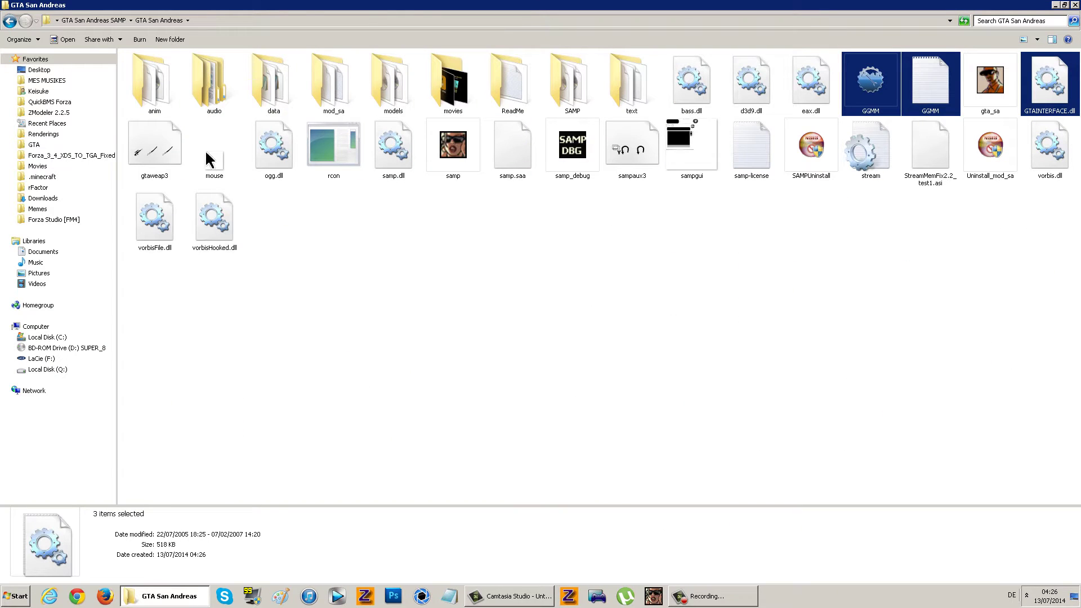
Launch the GGMM application and create a backup of the club car
{"action": "left_click", "coordinate": [871, 83]}
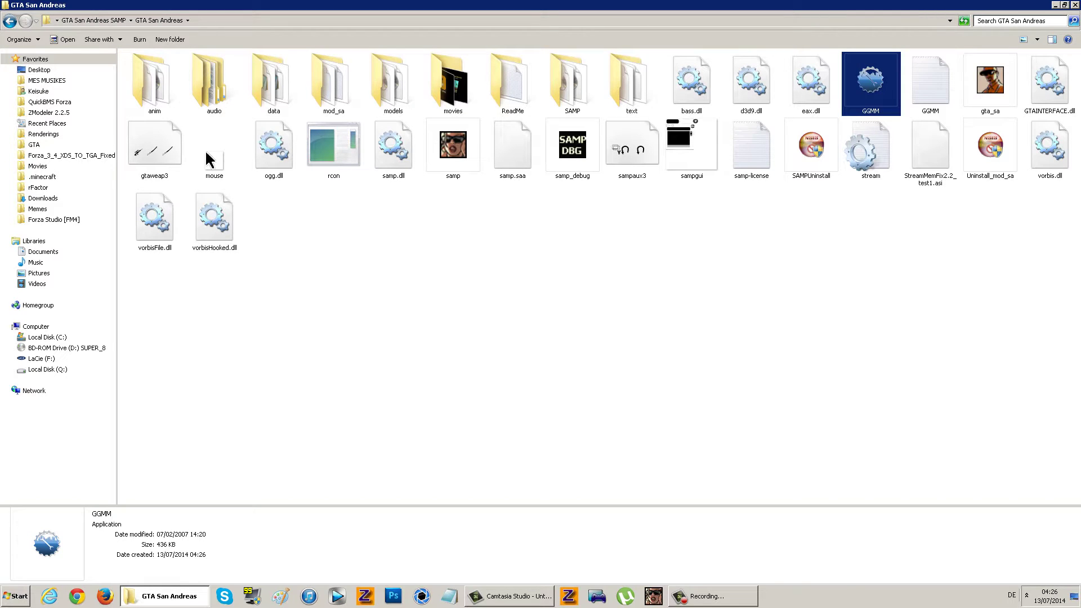
{"action": "key", "text": "Return"}
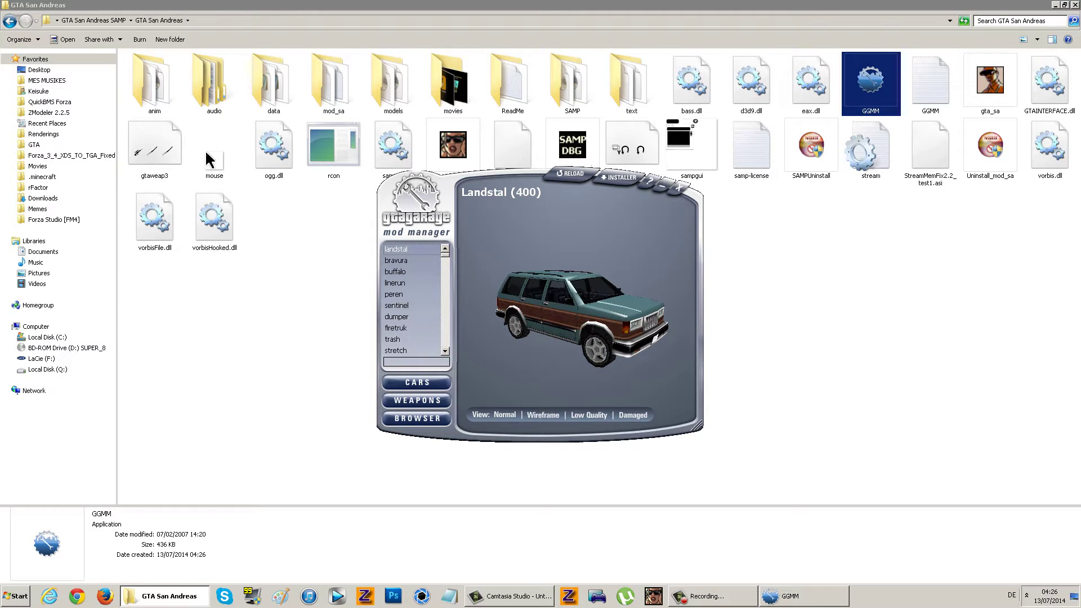
{"action": "type", "text": "club"}
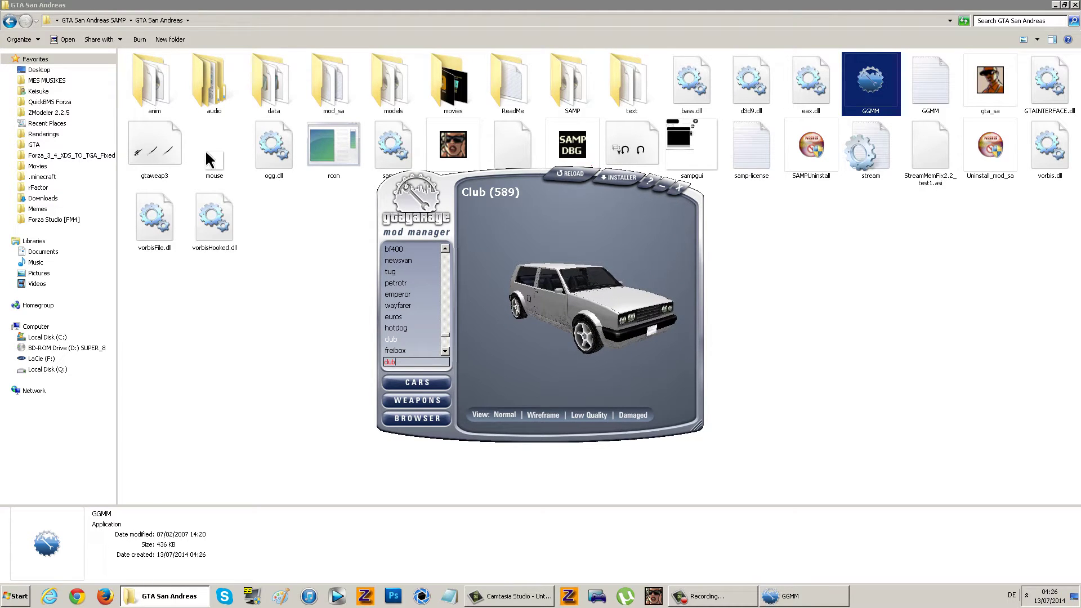
{"action": "right_click", "coordinate": [569, 275]}
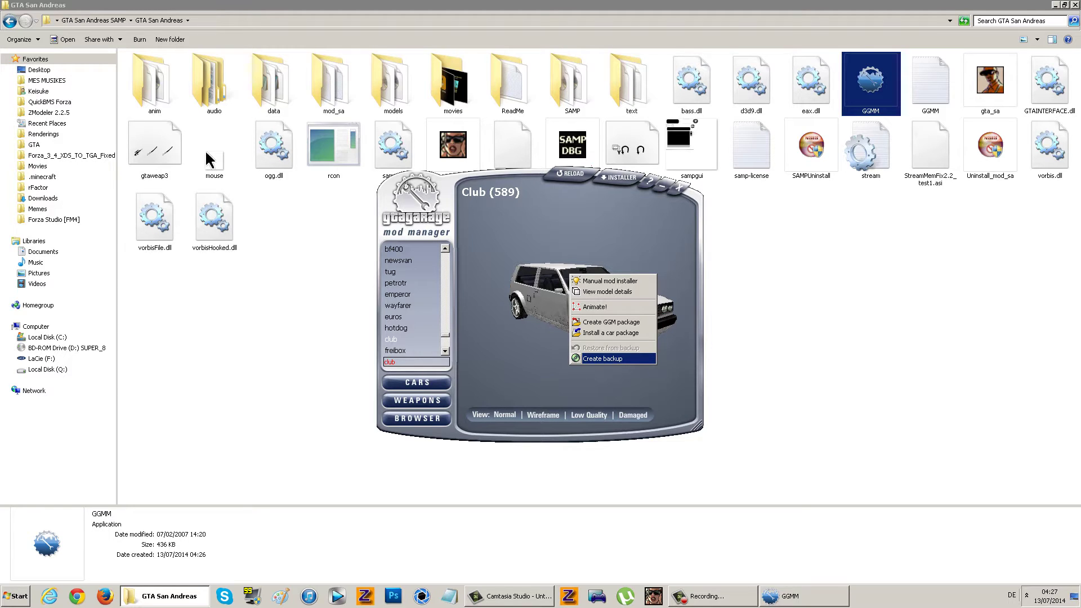
{"action": "left_click", "coordinate": [613, 376]}
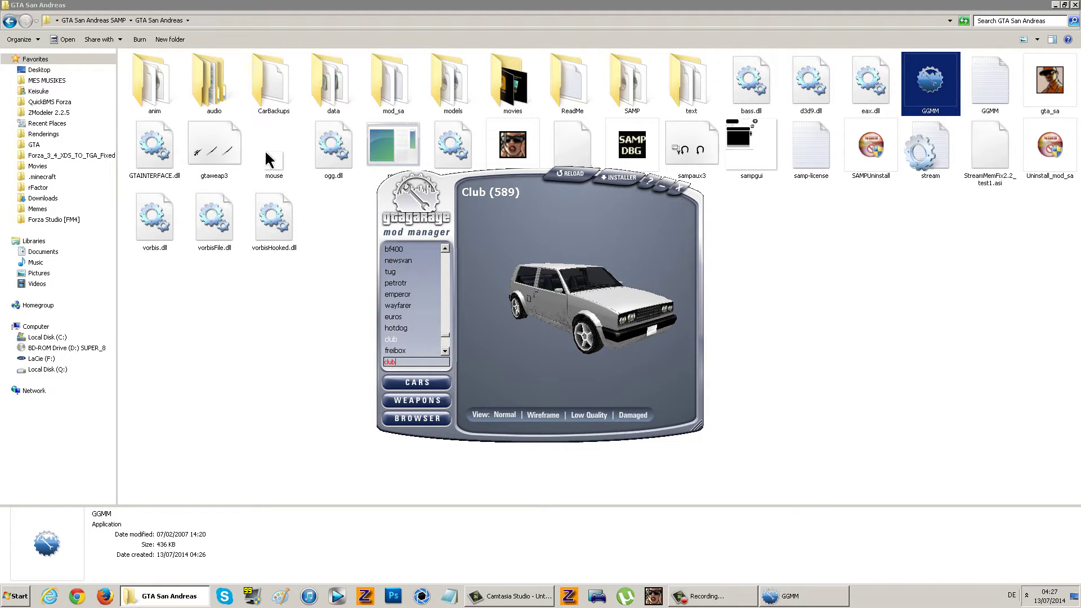
Open the manual mod installer for the club car
{"action": "right_click", "coordinate": [544, 287]}
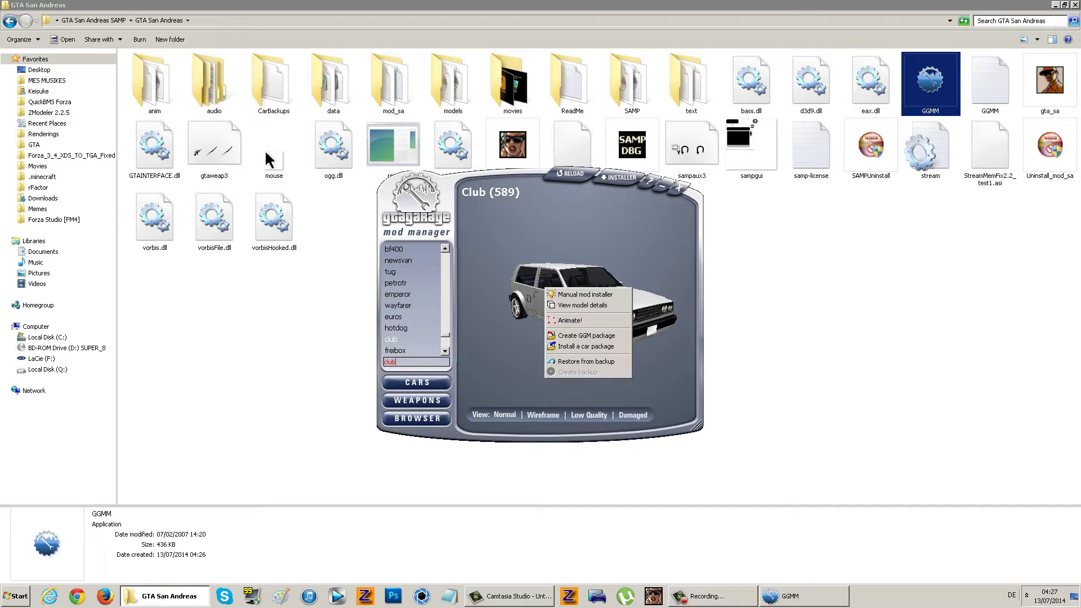
{"action": "key", "text": "Up"}
{"action": "key", "text": "Up"}
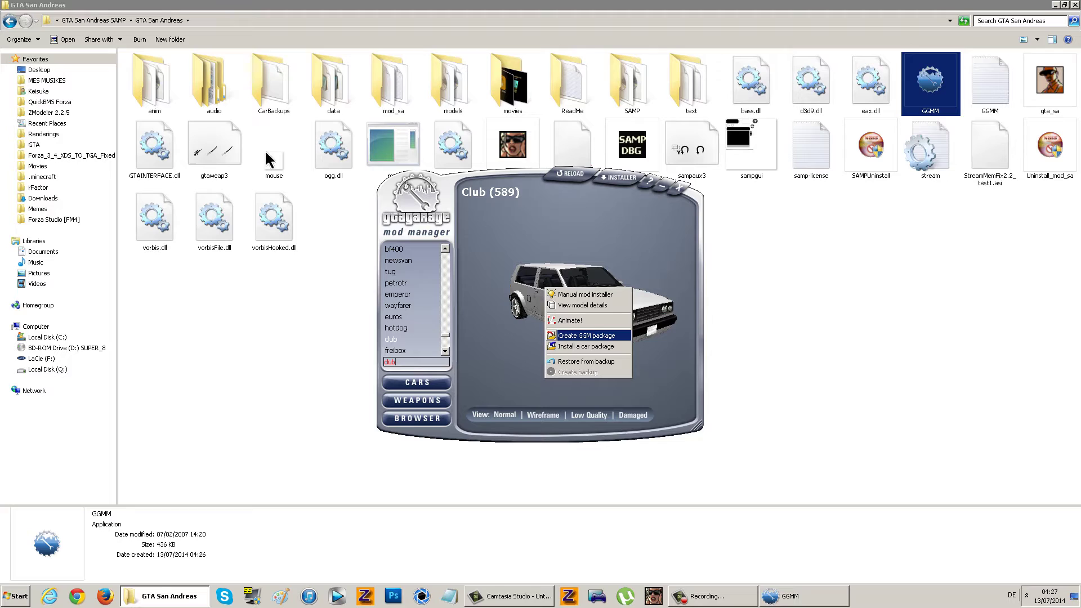
{"action": "key", "text": "Down"}
{"action": "key", "text": "Down"}
{"action": "key", "text": "Down"}
{"action": "key", "text": "Down"}
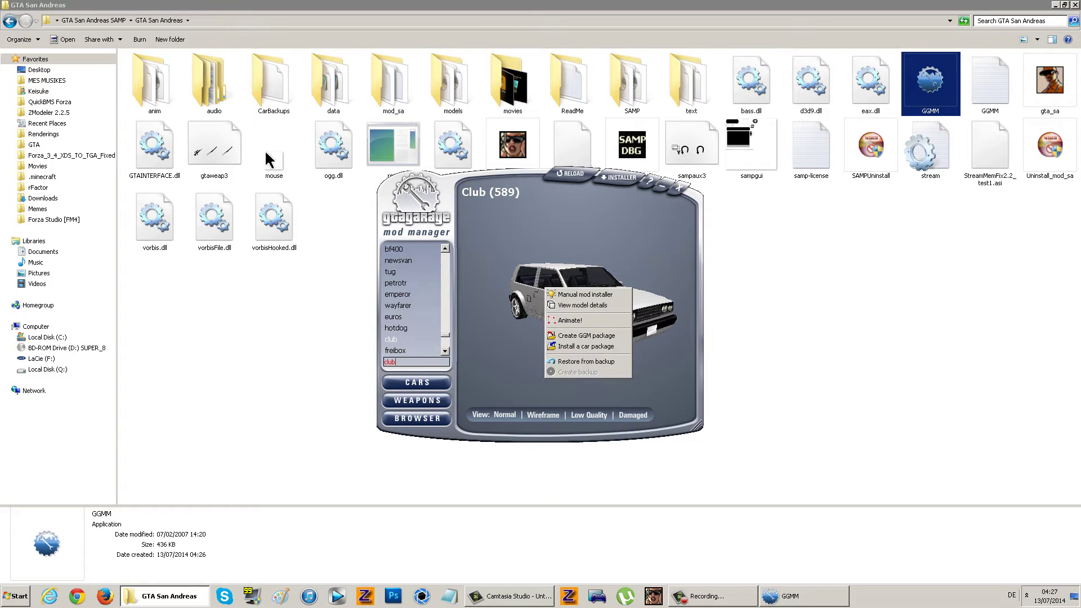
{"action": "key", "text": "Return"}
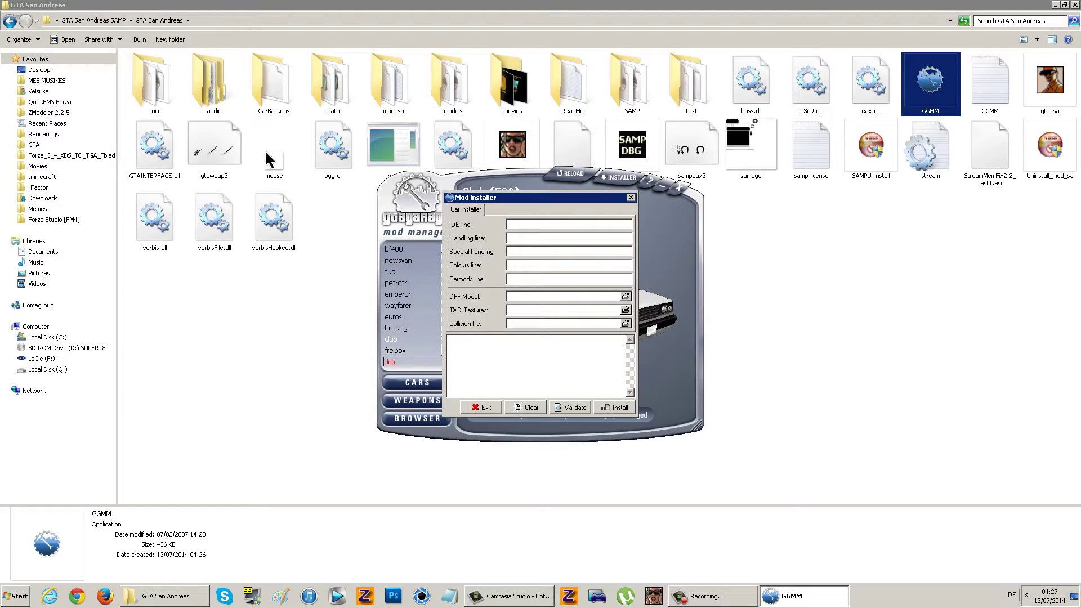
Set the DFF model of the car mod to club.dff from the Desktop
{"action": "left_click", "coordinate": [626, 296]}
{"action": "left_click", "coordinate": [571, 175]}
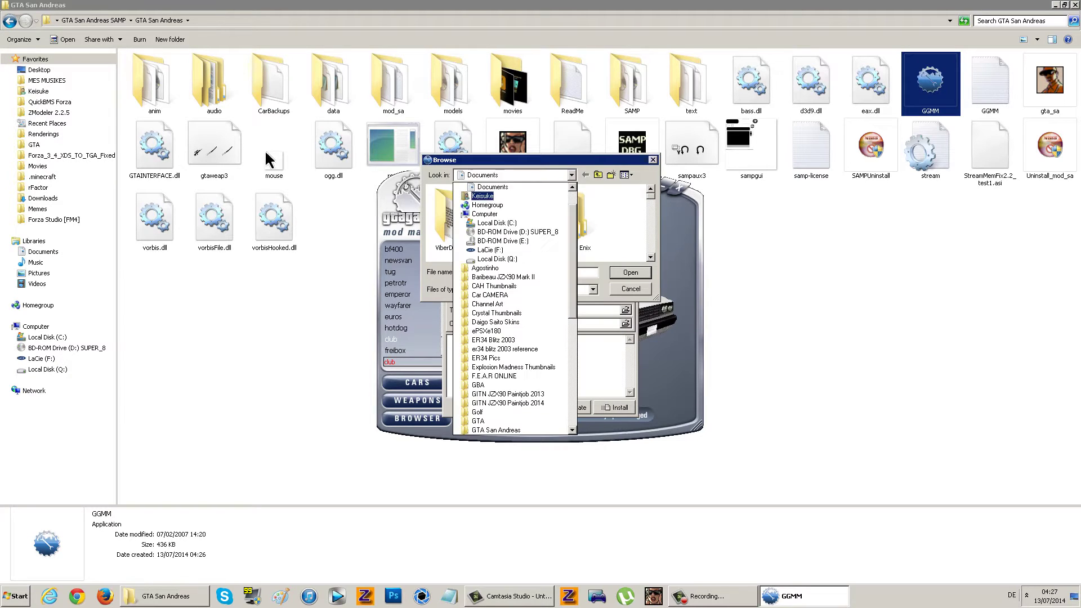
{"action": "key", "text": "Up"}
{"action": "key", "text": "Up"}
{"action": "key", "text": "Up"}
{"action": "key", "text": "Return"}
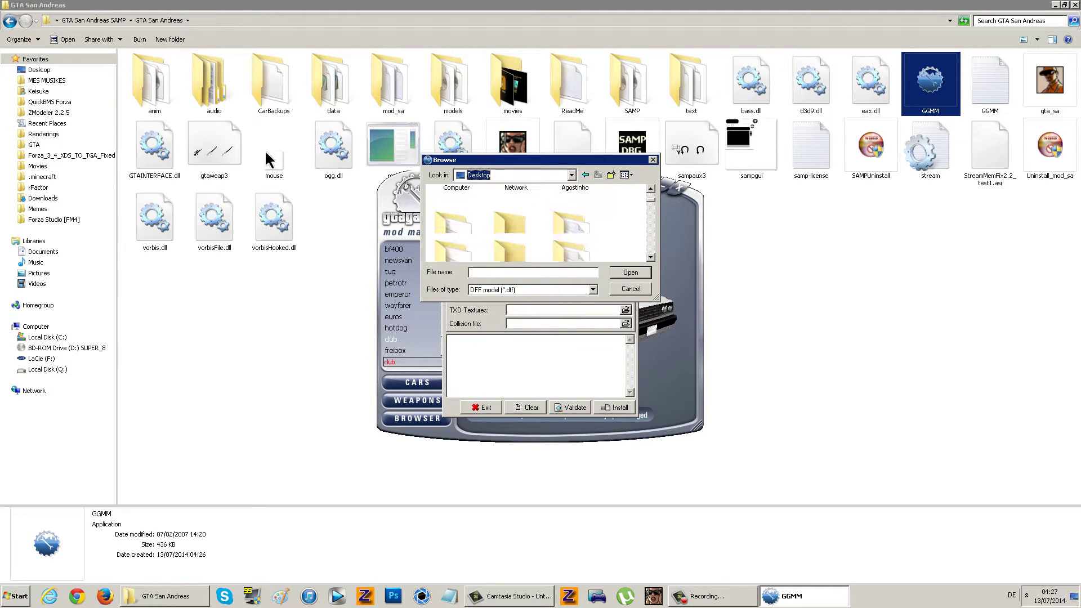
{"action": "left_click_drag", "start_coordinate": [651, 200], "coordinate": [651, 252]}
{"action": "left_click", "coordinate": [562, 225]}
{"action": "scroll", "coordinate": [534, 226], "scroll_direction": "up", "scroll_amount": 2}
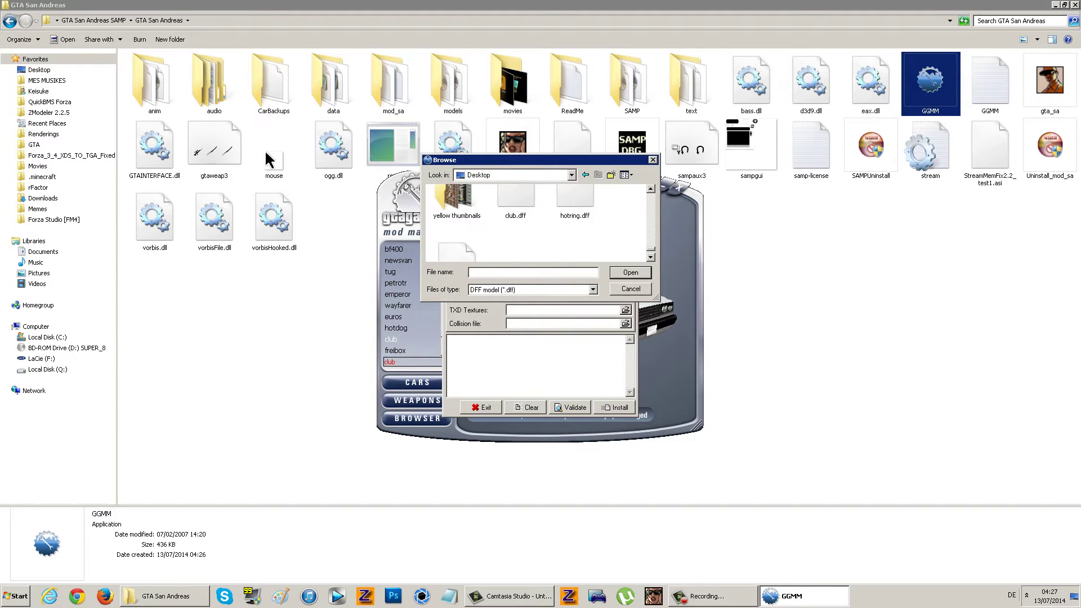
{"action": "left_click", "coordinate": [516, 225]}
{"action": "key", "text": "Return"}
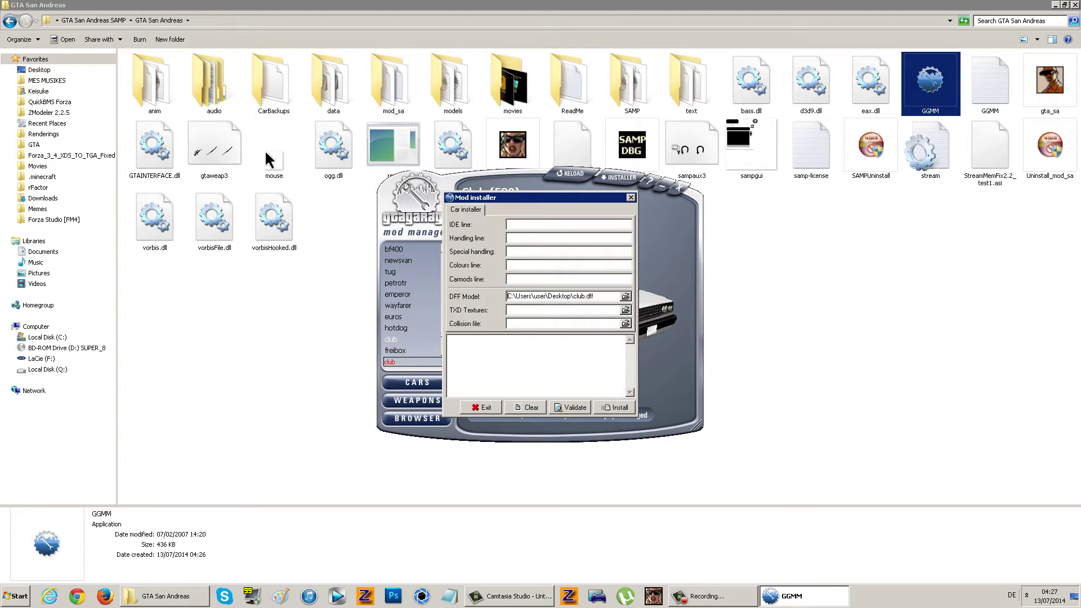
Set the TXD textures to club.txd from the Desktop and install the car mod
{"action": "left_click", "coordinate": [626, 310]}
{"action": "left_click_drag", "start_coordinate": [650, 197], "coordinate": [650, 249]}
{"action": "left_click", "coordinate": [516, 209]}
{"action": "left_click", "coordinate": [631, 272]}
{"action": "left_click", "coordinate": [614, 407]}
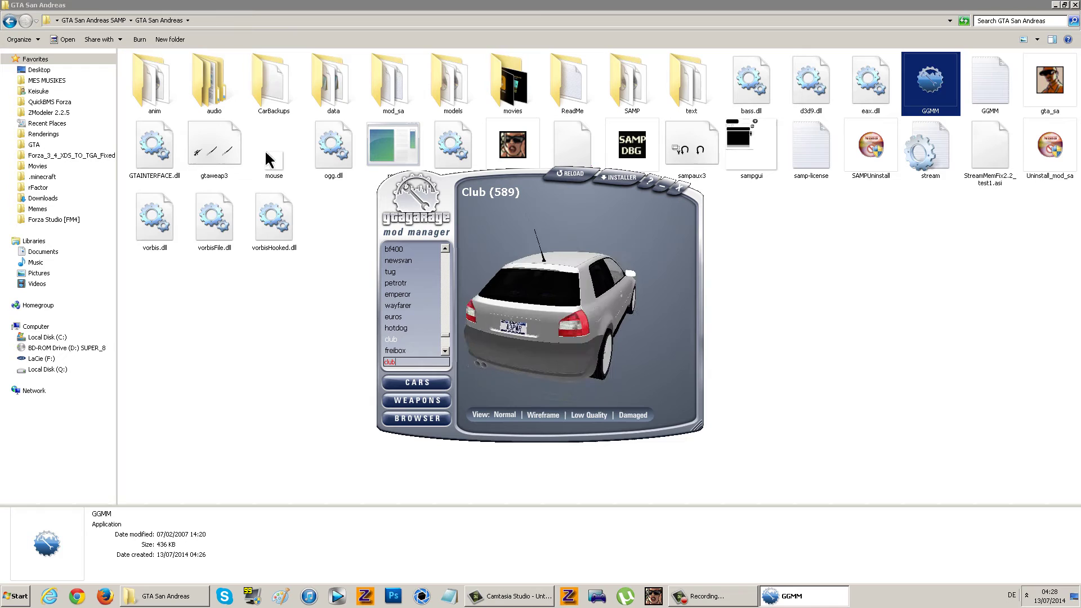
Open the model details of the installed club car beside the mod manager and enlarge the mod manager window
{"action": "right_click", "coordinate": [567, 308]}
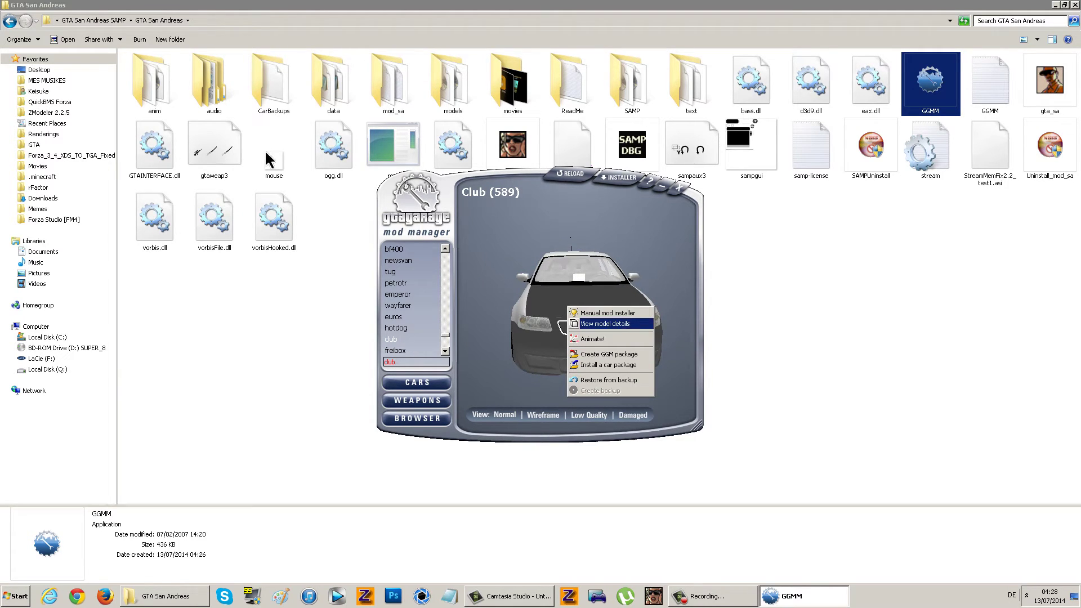
{"action": "left_click", "coordinate": [592, 338]}
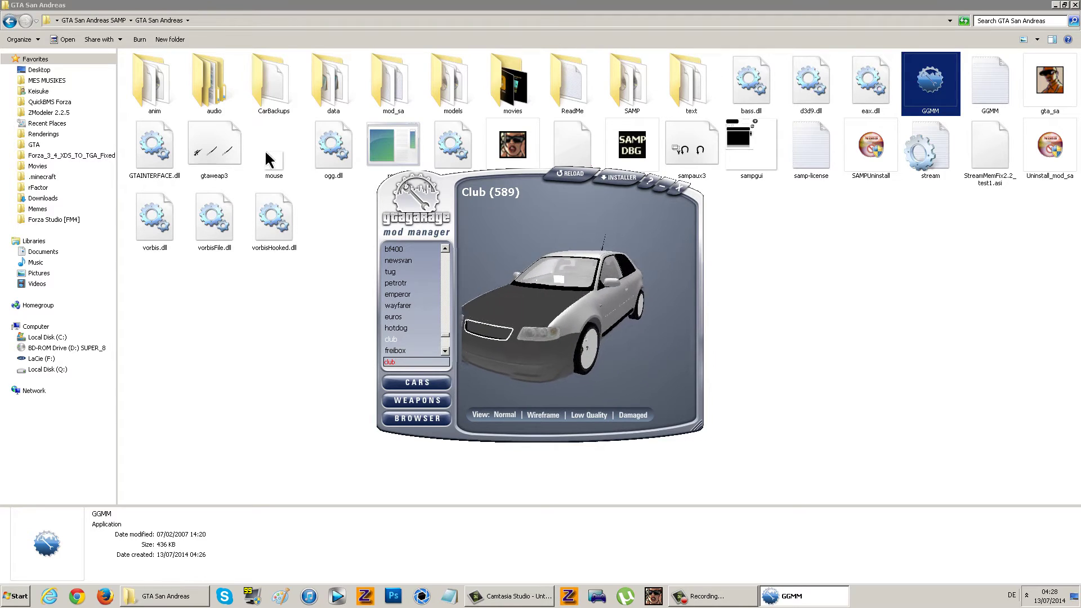
{"action": "right_click", "coordinate": [598, 311]}
{"action": "left_click", "coordinate": [625, 327]}
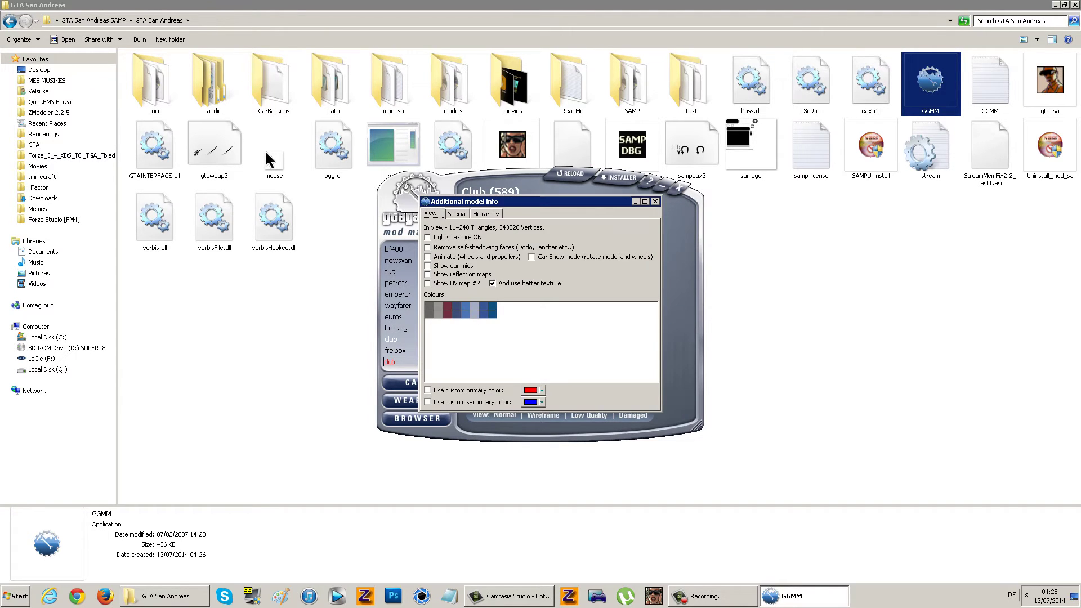
{"action": "left_click_drag", "start_coordinate": [546, 202], "coordinate": [267, 226]}
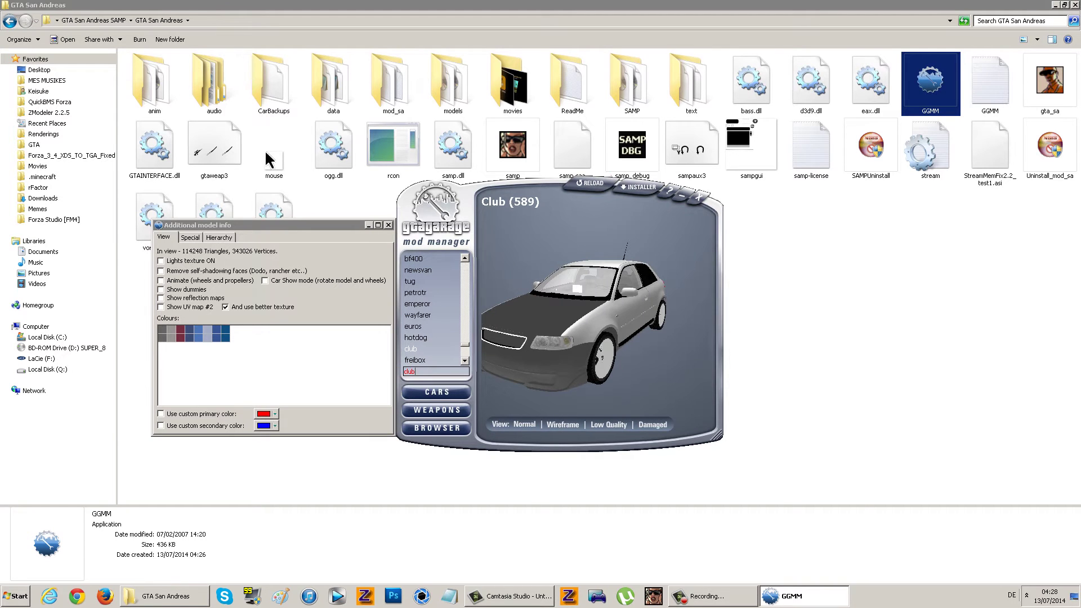
{"action": "left_click_drag", "start_coordinate": [718, 436], "coordinate": [950, 535]}
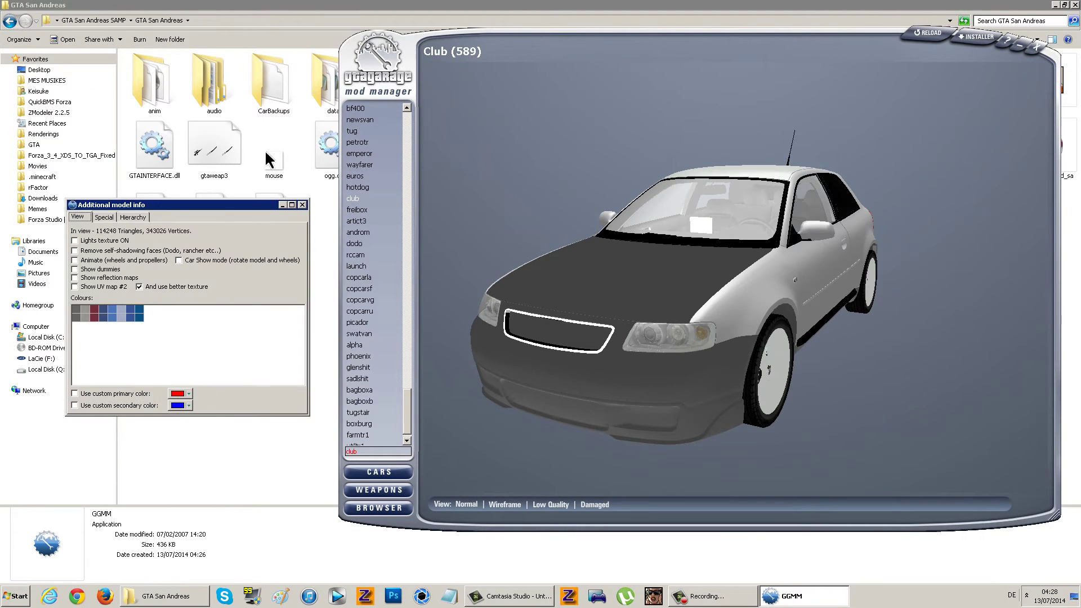
Preview the club car in the bright blue body colour from the model's colour palette
{"action": "left_click", "coordinate": [130, 310]}
{"action": "key", "text": "Right"}
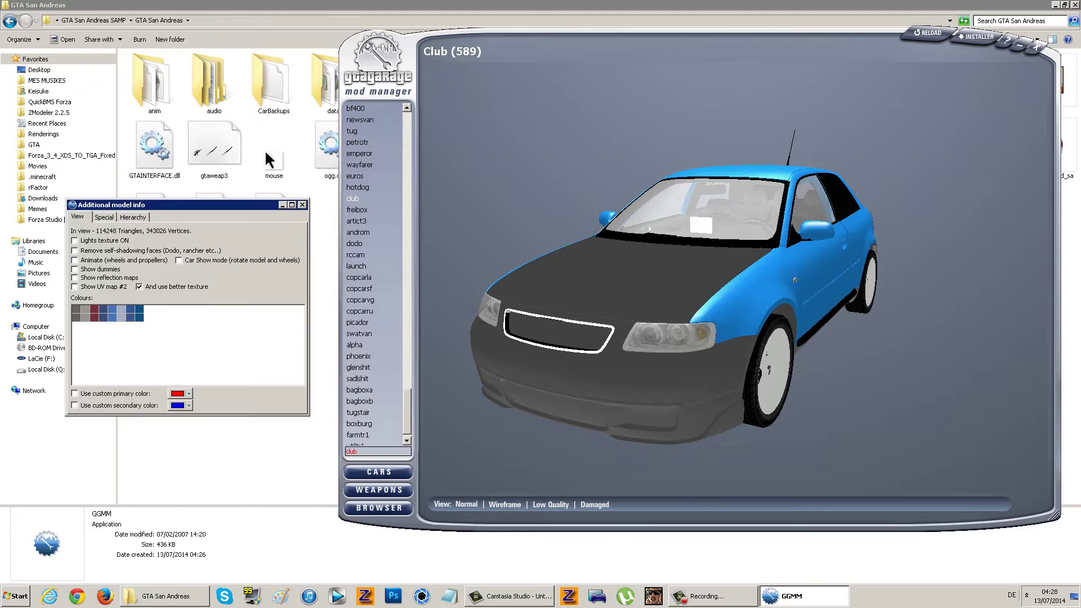
{"action": "key", "text": "Left"}
{"action": "key", "text": "Right"}
Try the custom secondary color, lights texture, self-shadowing faces removal and wheel animation options on the car, leaving them off
{"action": "double_click", "coordinate": [75, 405]}
{"action": "key", "text": "Tab"}
{"action": "key", "text": "space"}
{"action": "key", "text": "space"}
{"action": "key", "text": "Tab"}
{"action": "key", "text": "space"}
{"action": "key", "text": "Tab"}
{"action": "key", "text": "space"}
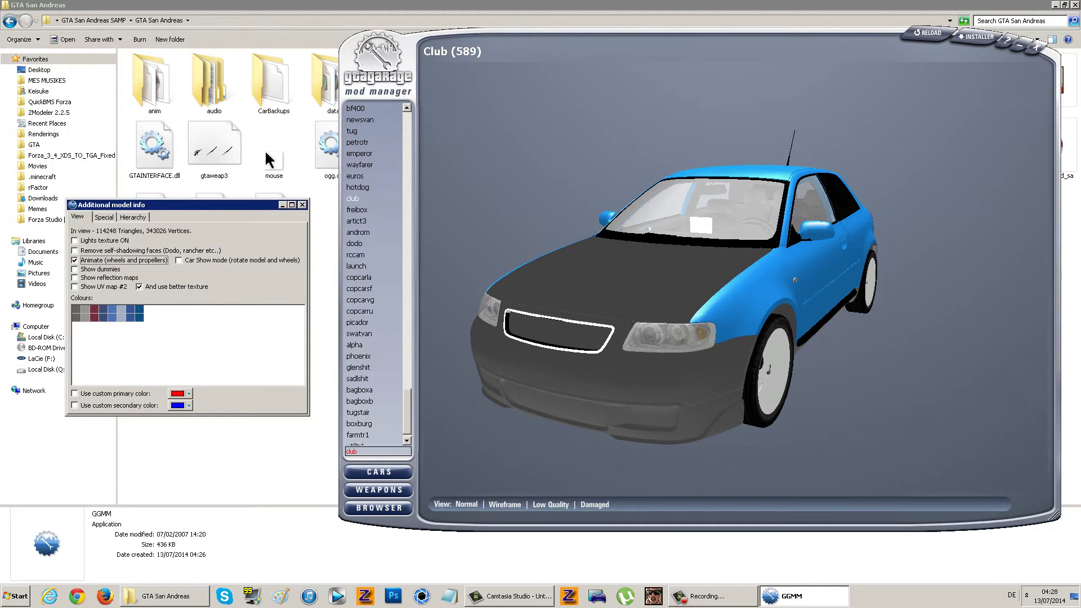
{"action": "key", "text": "space"}
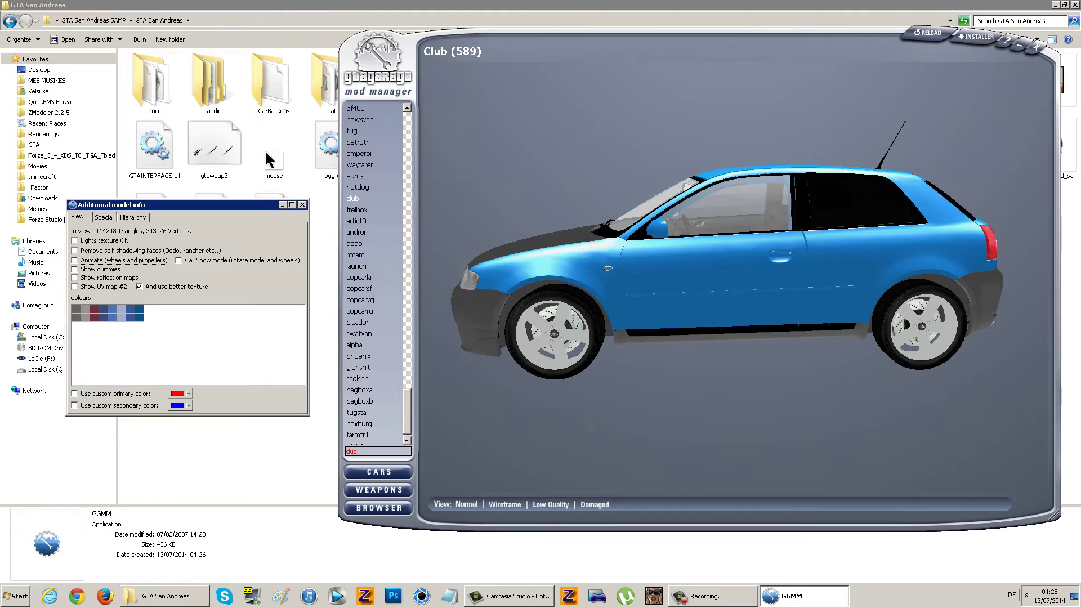
Try the Car Show mode, dummies and reflection maps on the car, orbit it to inspect them, and turn them off
{"action": "key", "text": "Tab"}
{"action": "key", "text": "space"}
{"action": "key", "text": "Tab"}
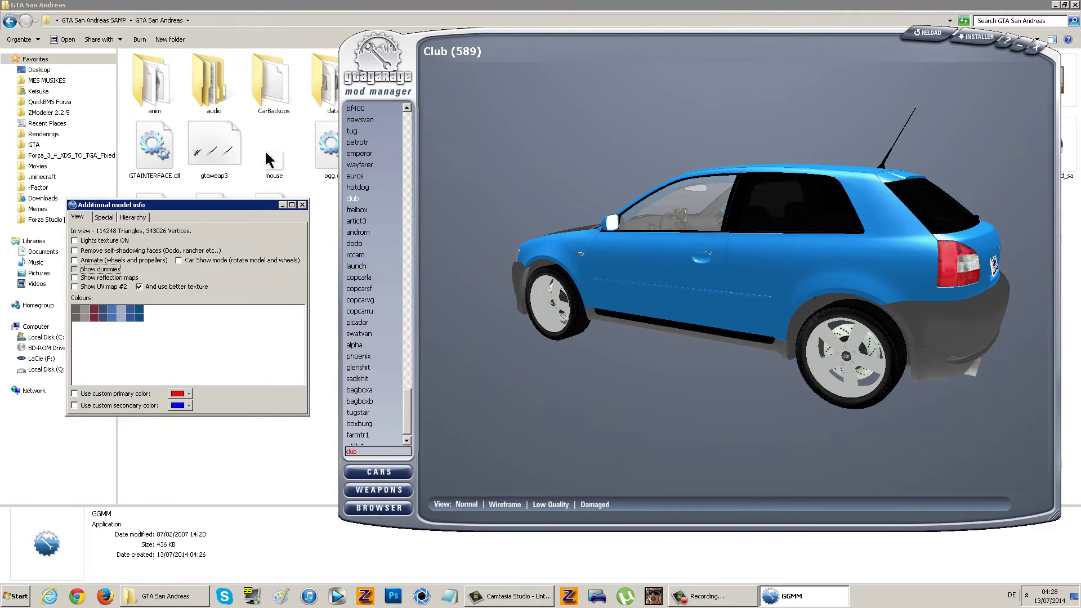
{"action": "key", "text": "space"}
{"action": "key", "text": "space"}
{"action": "key", "text": "Tab"}
{"action": "key", "text": "space"}
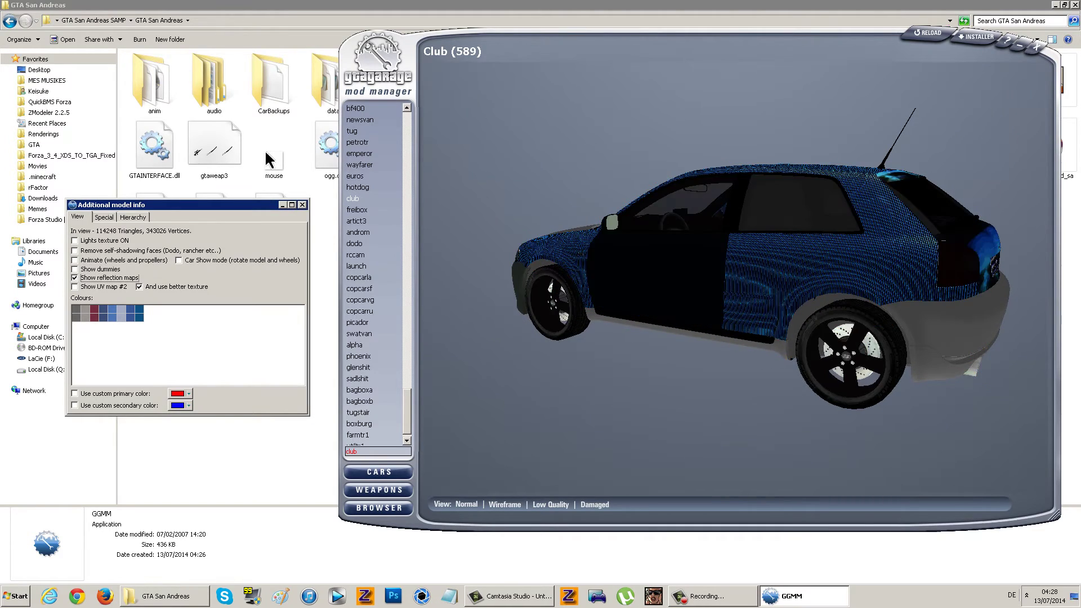
{"action": "mouse_move", "coordinate": [647, 254]}
{"action": "left_mouse_down"}
{"action": "mouse_move", "coordinate": [743, 293]}
{"action": "mouse_move", "coordinate": [771, 366]}
{"action": "mouse_move", "coordinate": [811, 361]}
{"action": "mouse_move", "coordinate": [833, 304]}
{"action": "left_mouse_up"}
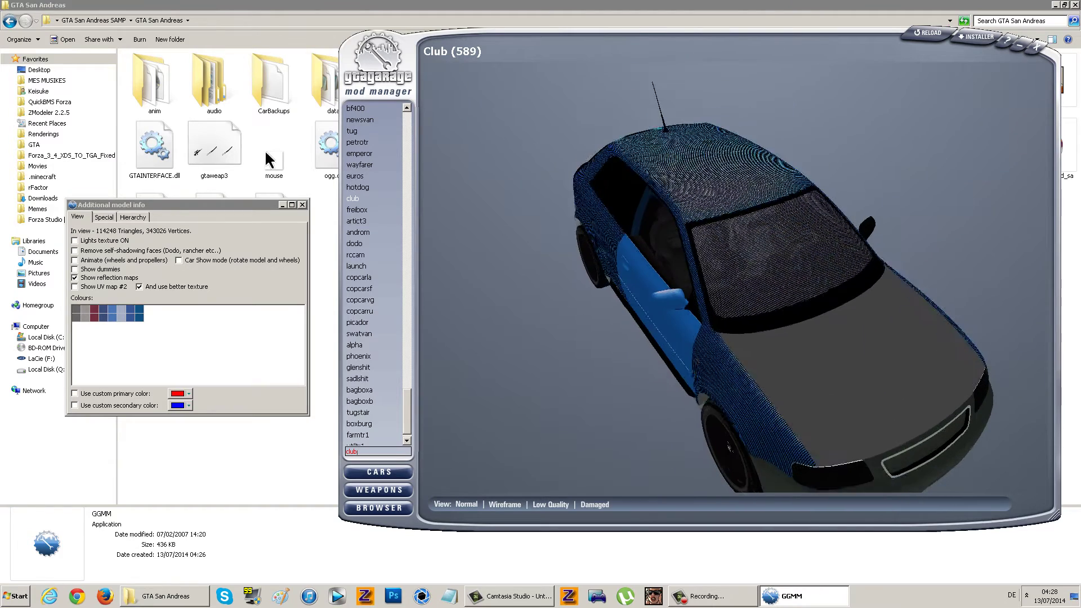
{"action": "left_click_drag", "start_coordinate": [676, 274], "coordinate": [678, 252]}
{"action": "right_click", "coordinate": [678, 251]}
{"action": "left_click", "coordinate": [715, 272]}
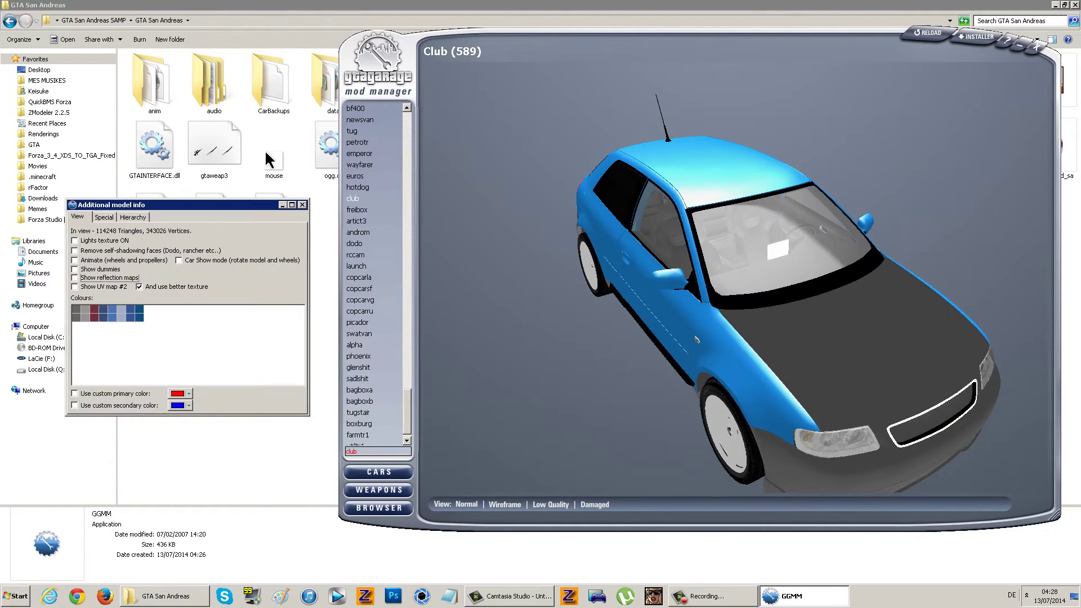
Open and close all of the car's doors, bonnet and boot, and display the model's part hierarchy
{"action": "left_click", "coordinate": [104, 217]}
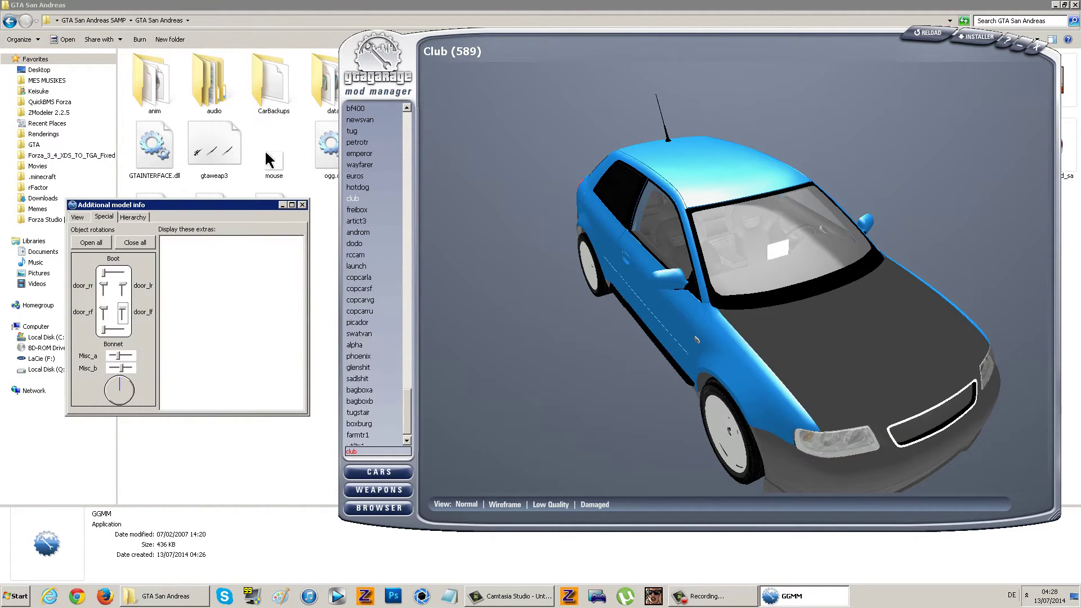
{"action": "left_click_drag", "start_coordinate": [788, 292], "coordinate": [630, 253]}
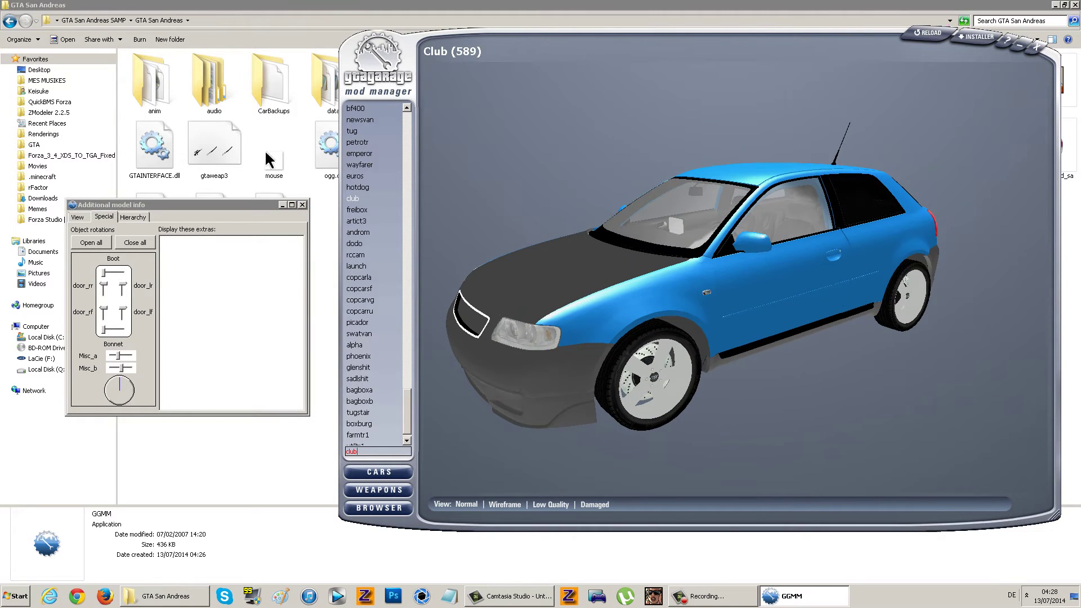
{"action": "mouse_move", "coordinate": [103, 273]}
{"action": "left_mouse_down"}
{"action": "mouse_move", "coordinate": [123, 272]}
{"action": "mouse_move", "coordinate": [104, 273]}
{"action": "left_mouse_up"}
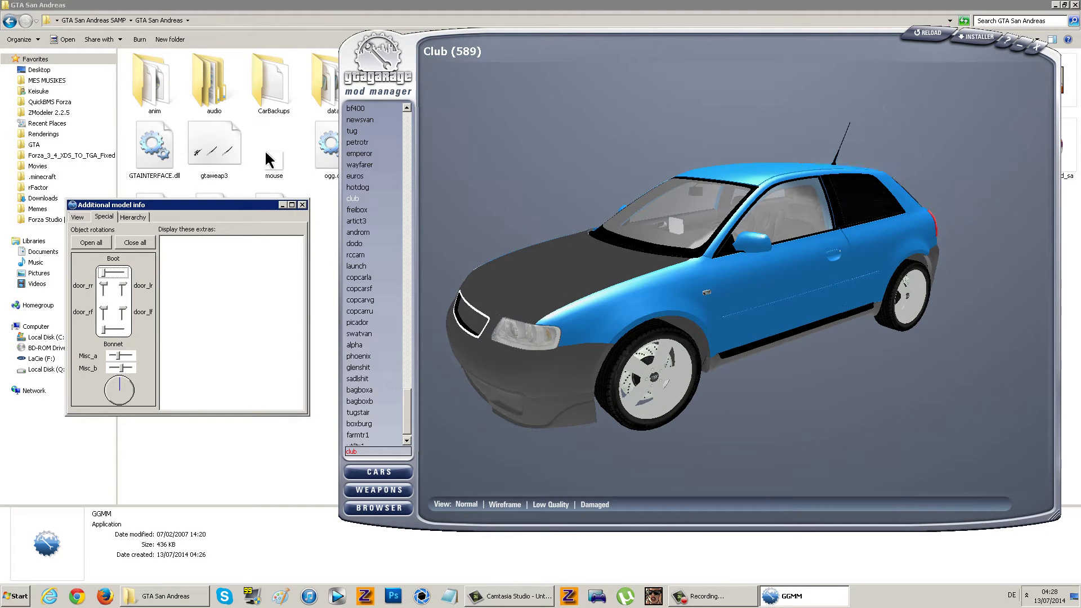
{"action": "left_click", "coordinate": [92, 242]}
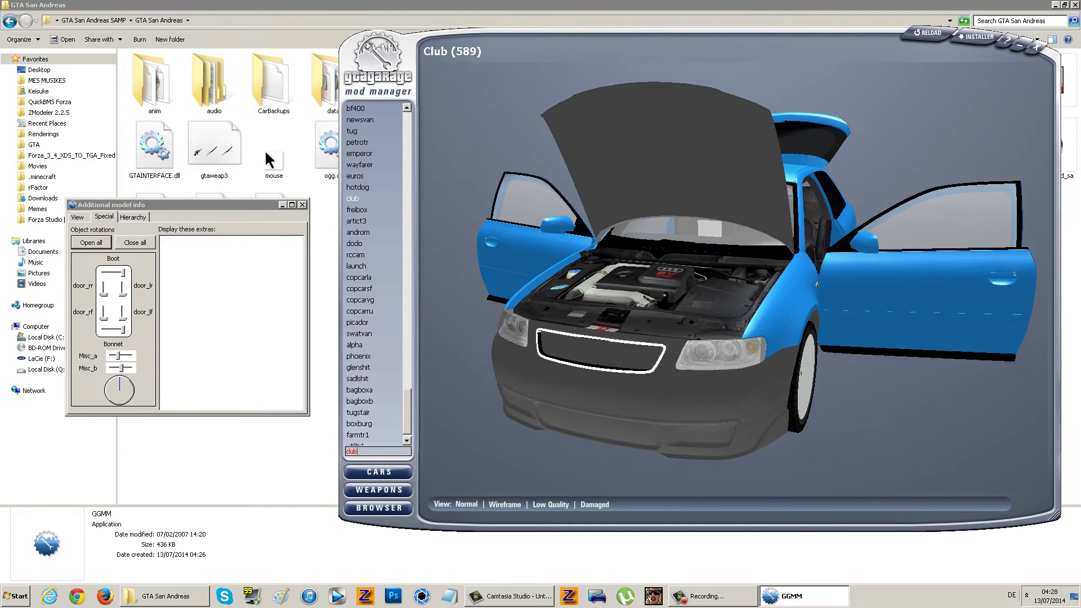
{"action": "left_click", "coordinate": [135, 242]}
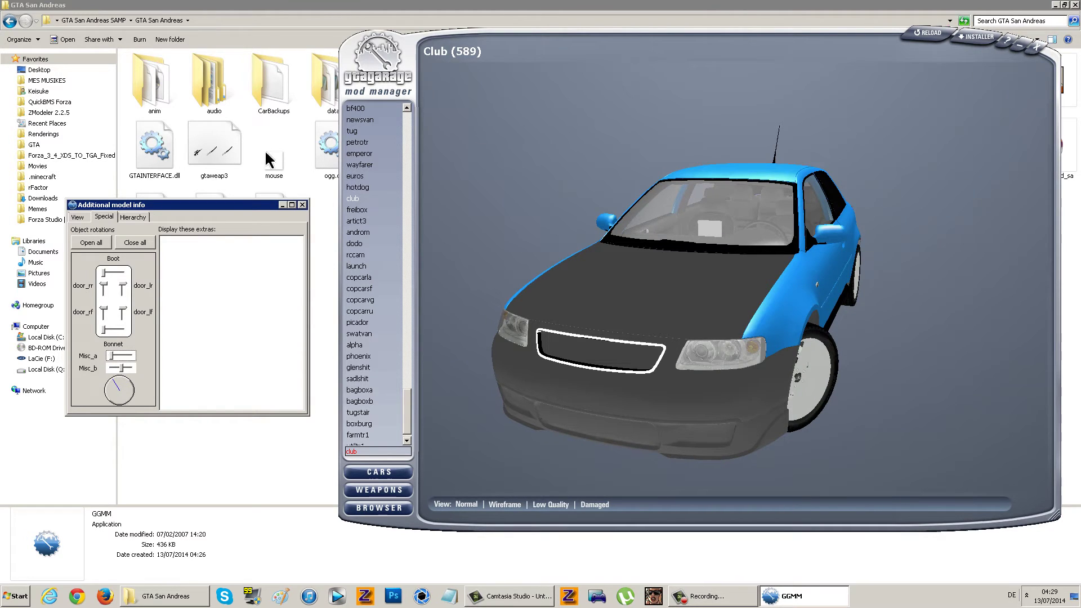
{"action": "left_click", "coordinate": [135, 242]}
{"action": "left_click", "coordinate": [133, 217]}
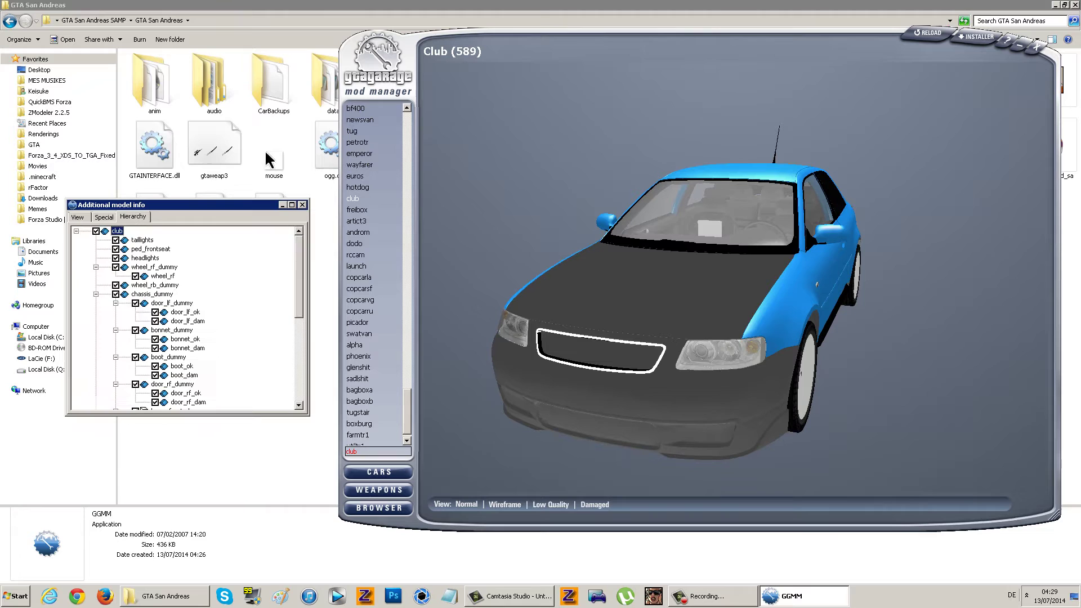
Collapse the club part hierarchy, close the additional model info and orbit the car to show its other side
{"action": "left_click", "coordinate": [76, 231]}
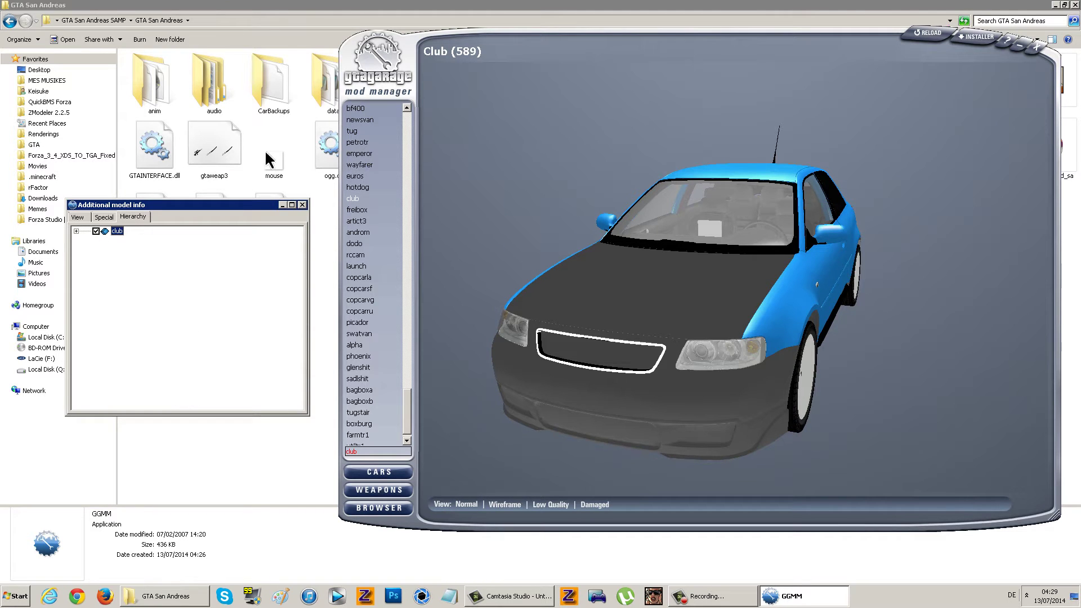
{"action": "left_click", "coordinate": [302, 205]}
{"action": "left_click_drag", "start_coordinate": [788, 293], "coordinate": [563, 254]}
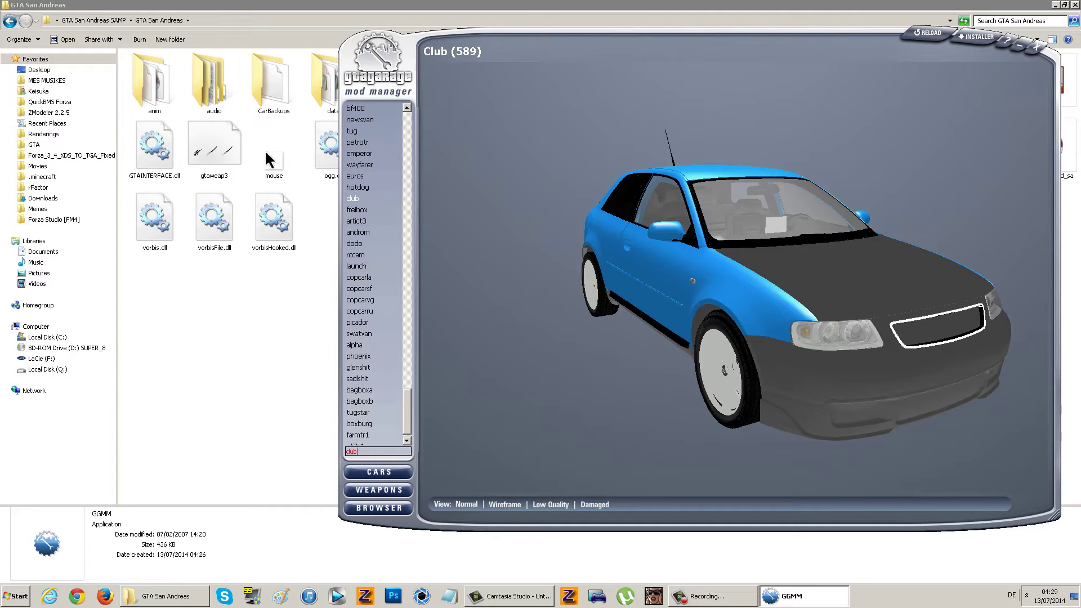
Restore the original club car from its automatic backup and dismiss the installation summary
{"action": "right_click", "coordinate": [619, 222]}
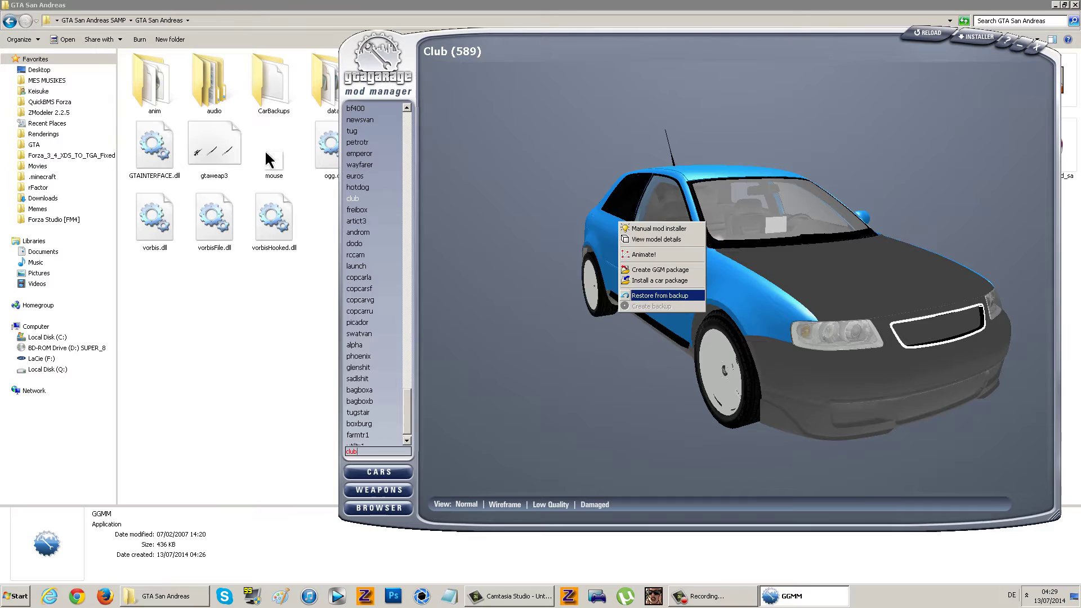
{"action": "left_click", "coordinate": [663, 294]}
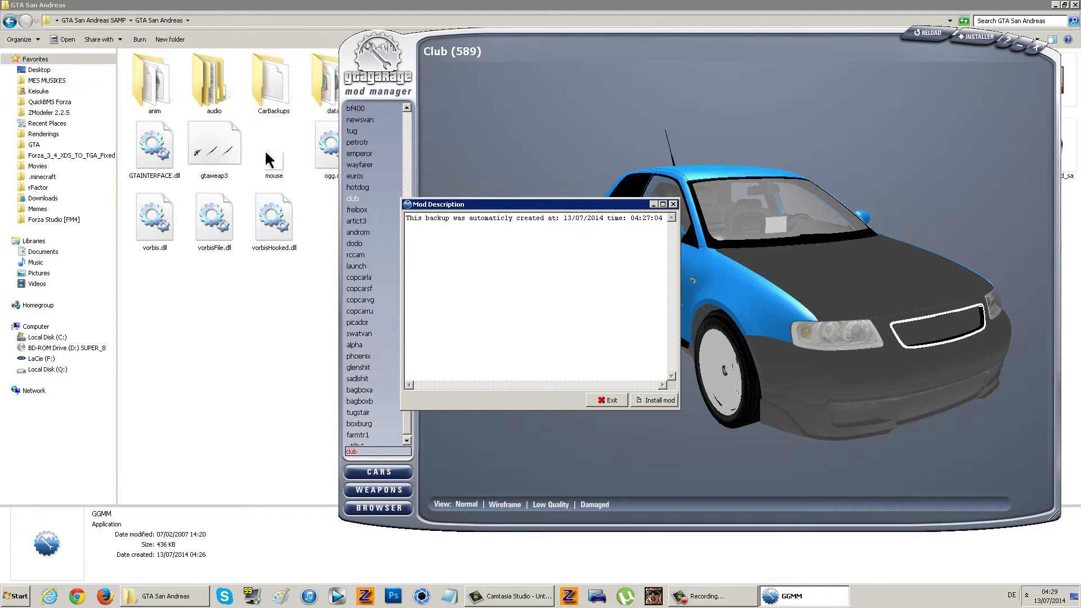
{"action": "left_click", "coordinate": [654, 400]}
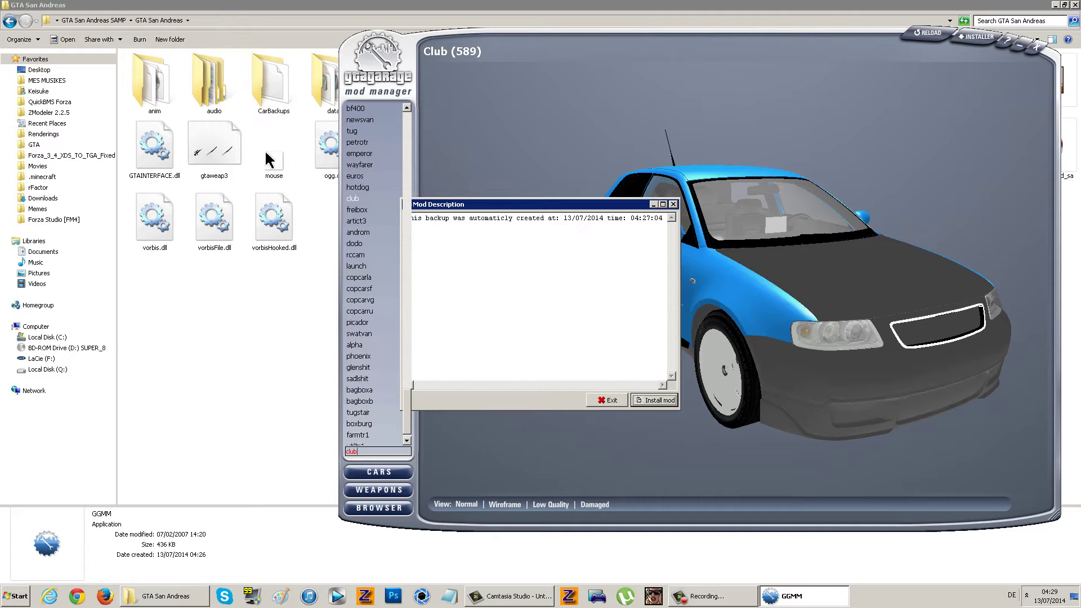
{"action": "key", "text": "Return"}
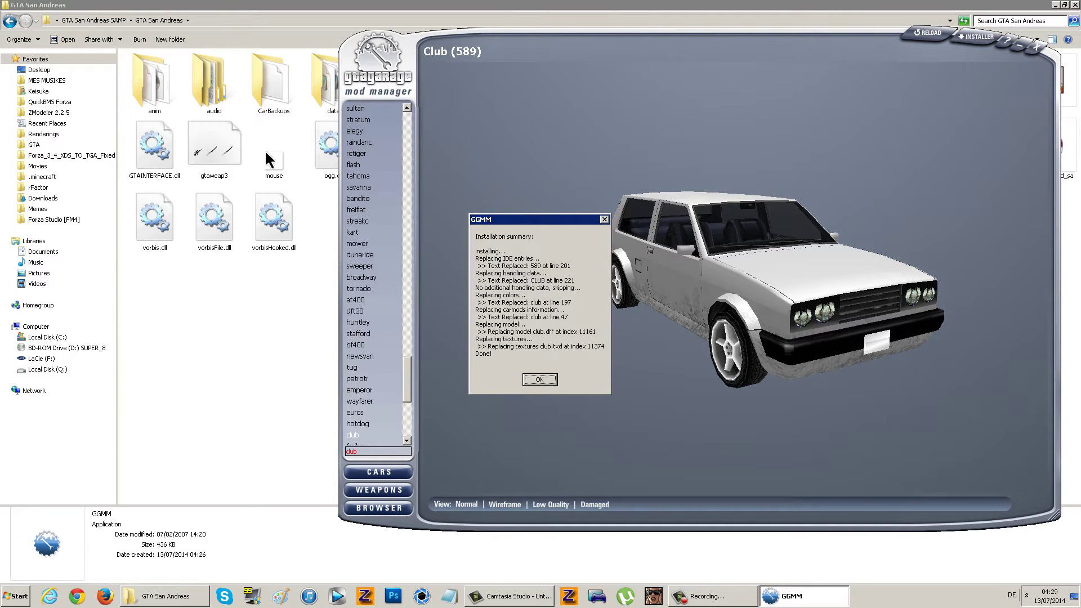
{"action": "key", "text": "Return"}
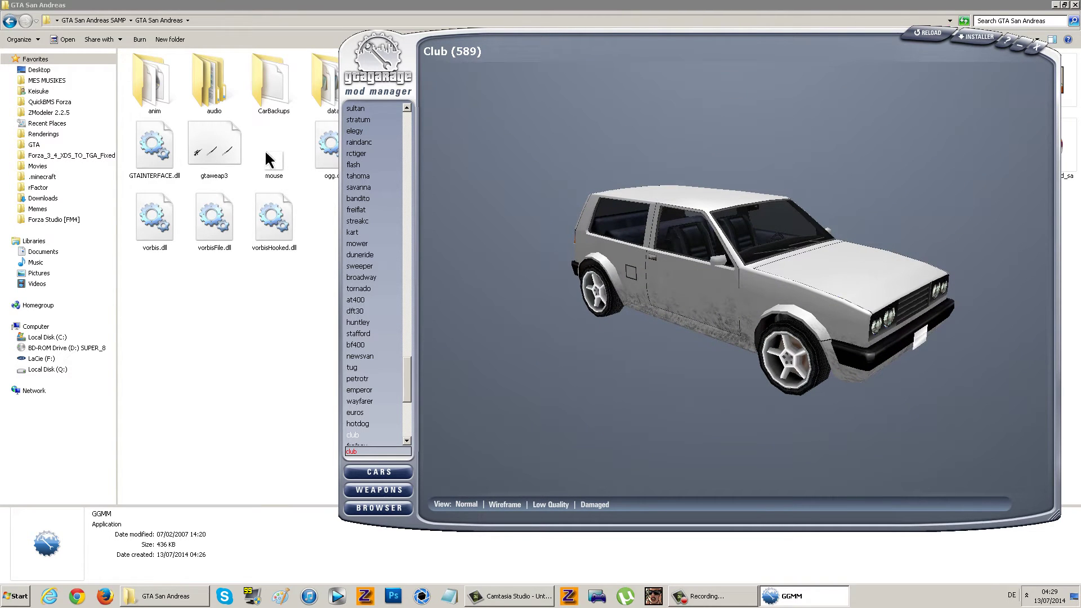
Start the manual mod installer and choose hotring.dff from the Desktop as the DFF model
{"action": "right_click", "coordinate": [621, 249]}
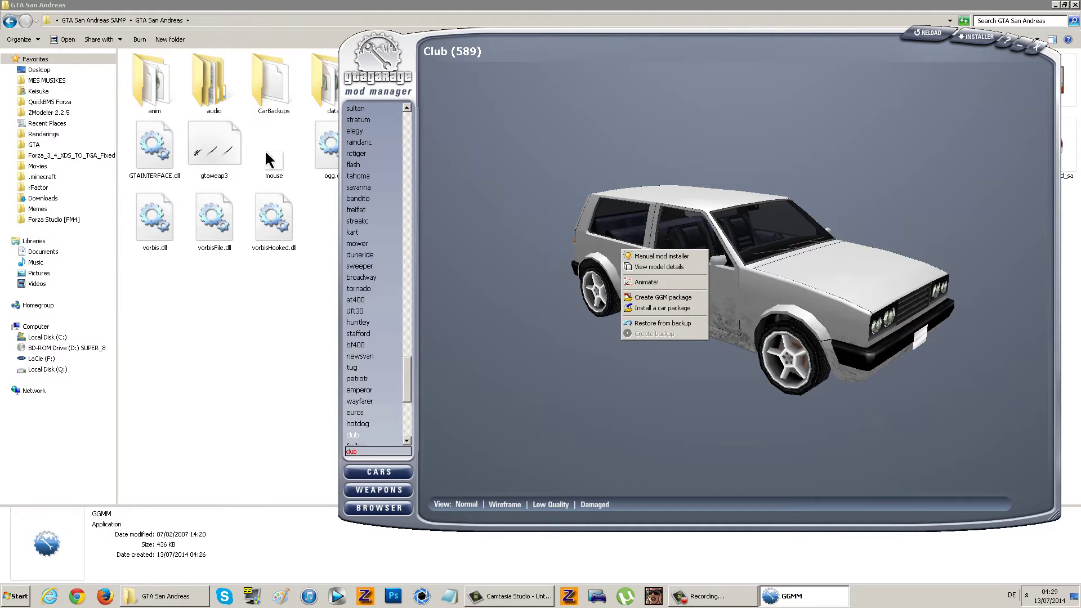
{"action": "left_click", "coordinate": [653, 256]}
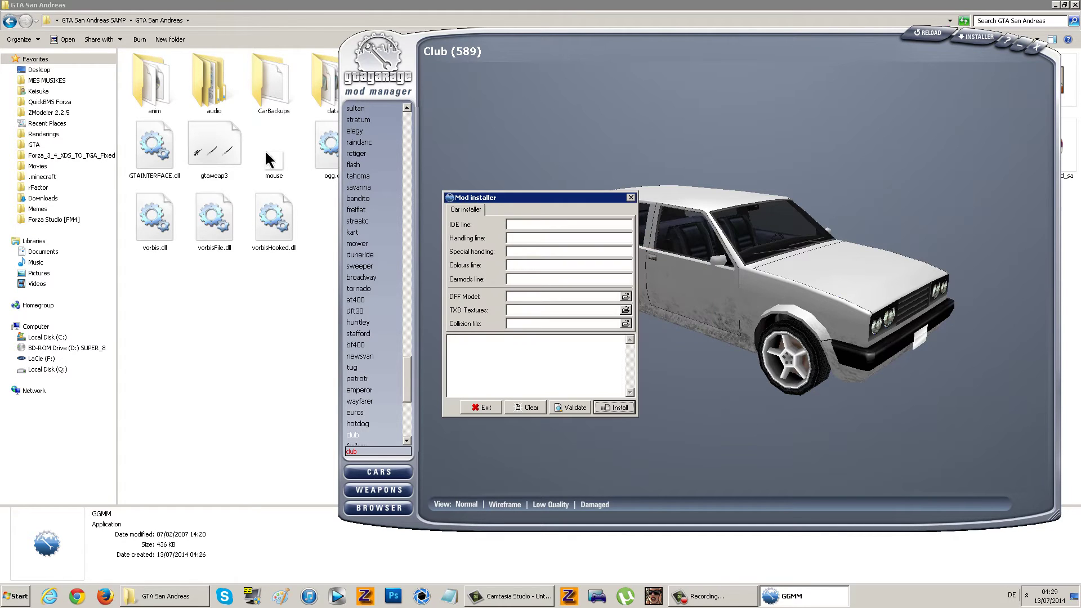
{"action": "left_click", "coordinate": [626, 297]}
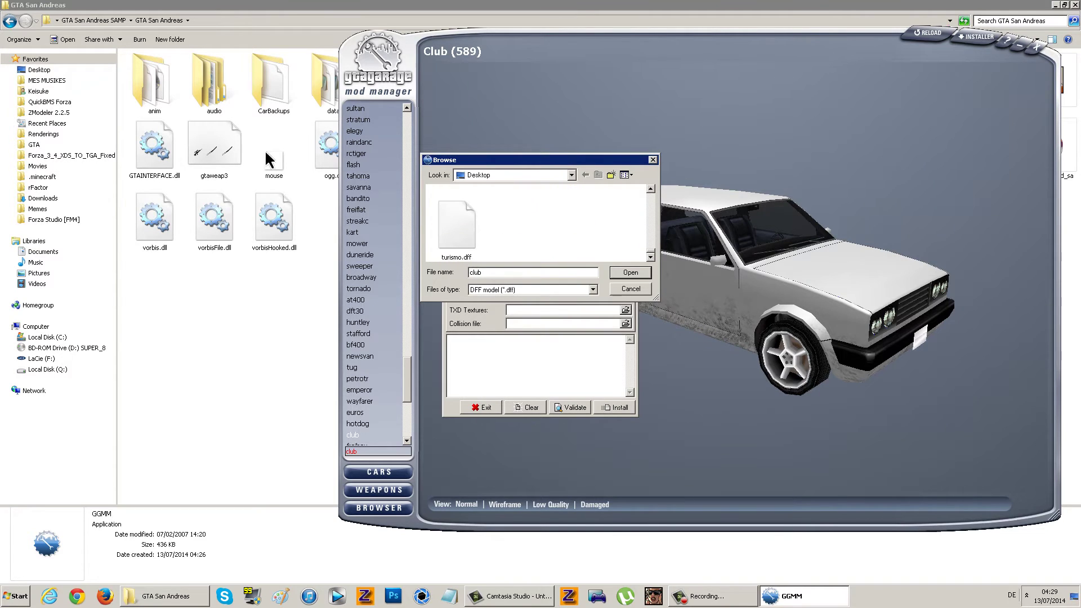
{"action": "double_click", "coordinate": [456, 225]}
{"action": "scroll", "coordinate": [535, 223], "scroll_direction": "up", "scroll_amount": 1}
{"action": "left_click", "coordinate": [574, 198]}
{"action": "left_click", "coordinate": [630, 272]}
Choose hotring.txd from the Desktop as the TXD textures, install the mod and close the installer
{"action": "left_click", "coordinate": [626, 311]}
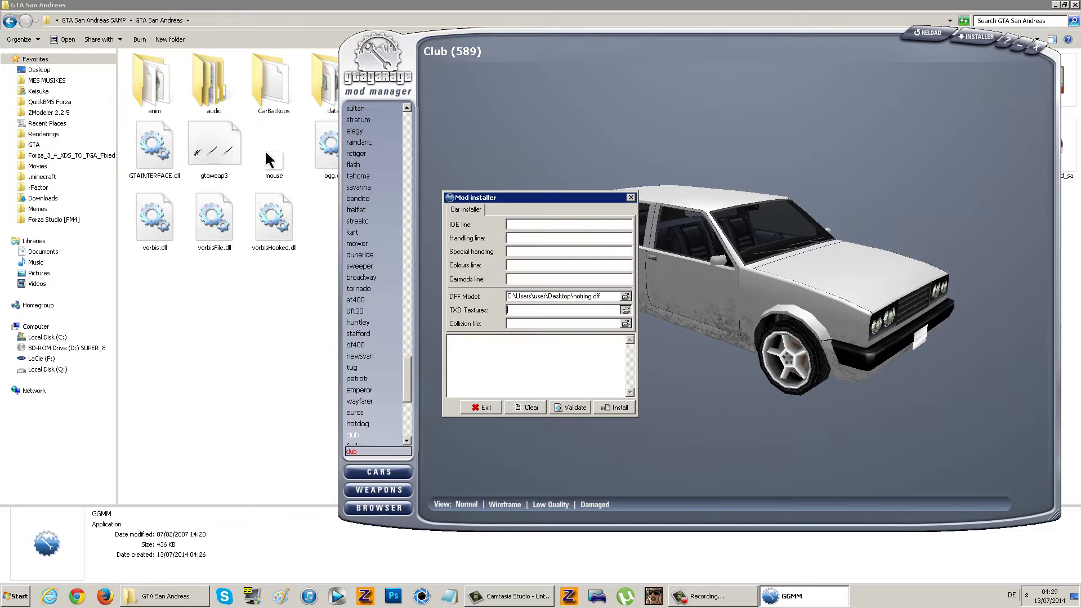
{"action": "scroll", "coordinate": [535, 223], "scroll_direction": "down", "scroll_amount": 10}
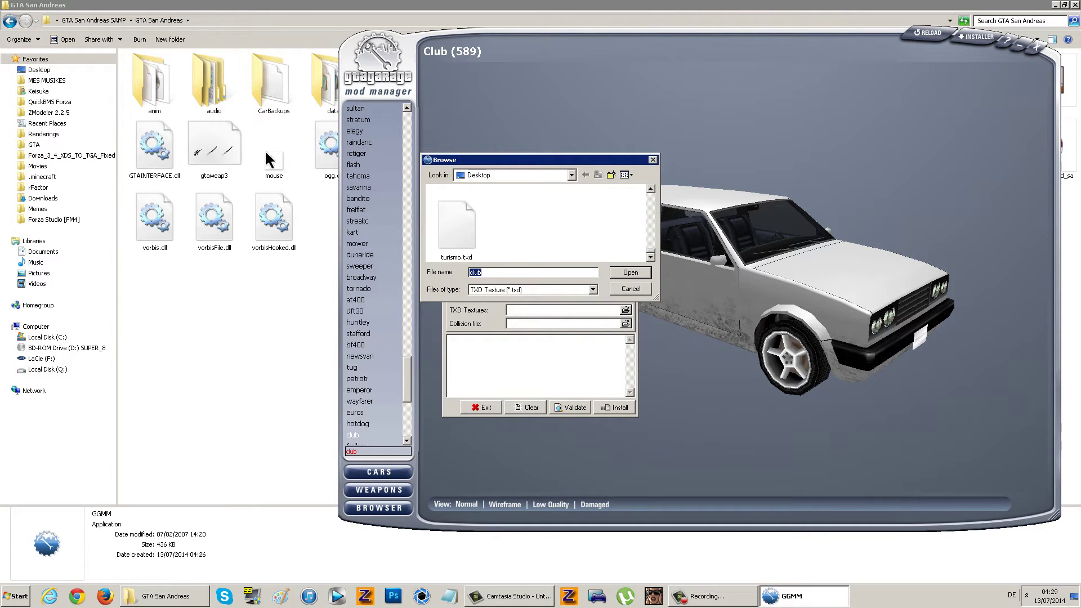
{"action": "left_click", "coordinate": [457, 226]}
{"action": "scroll", "coordinate": [535, 223], "scroll_direction": "up", "scroll_amount": 1}
{"action": "left_click", "coordinate": [490, 228]}
{"action": "scroll", "coordinate": [534, 223], "scroll_direction": "down", "scroll_amount": 1}
{"action": "scroll", "coordinate": [534, 223], "scroll_direction": "up", "scroll_amount": 1}
{"action": "left_click", "coordinate": [575, 198]}
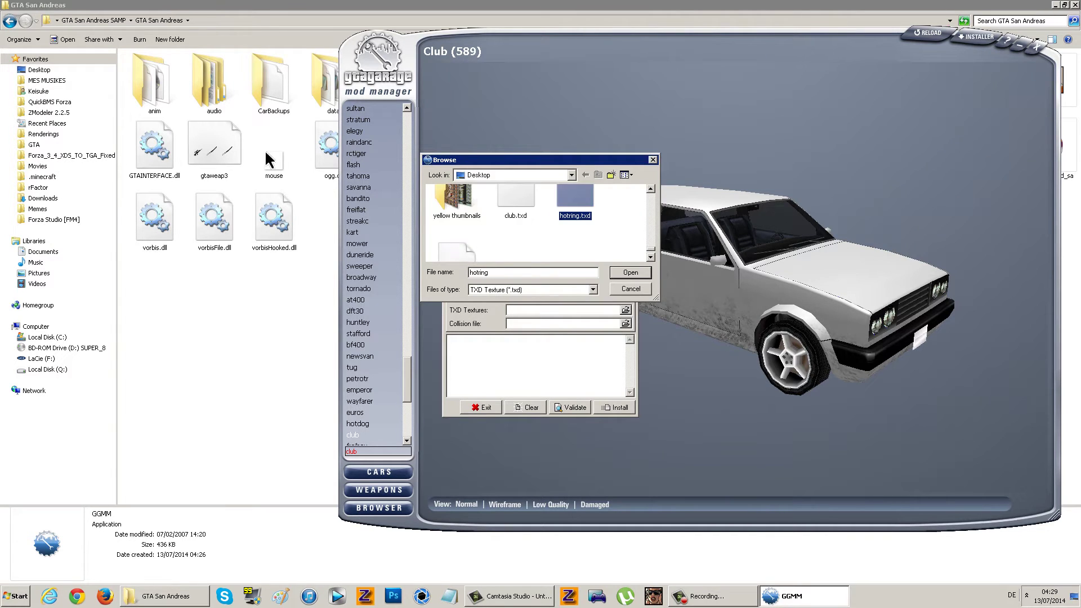
{"action": "key", "text": "Return"}
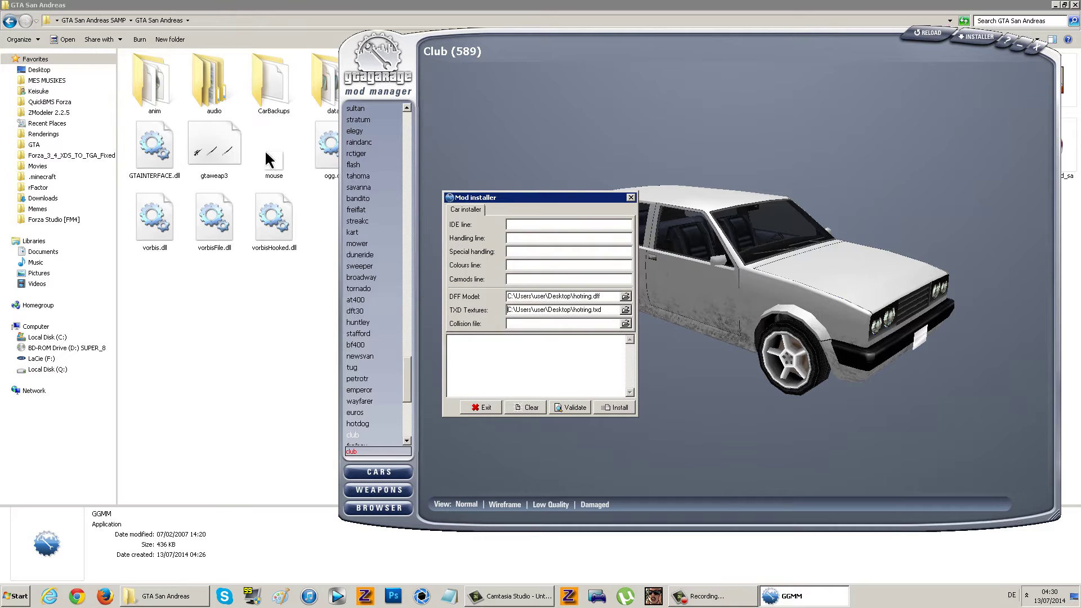
{"action": "left_click", "coordinate": [614, 408]}
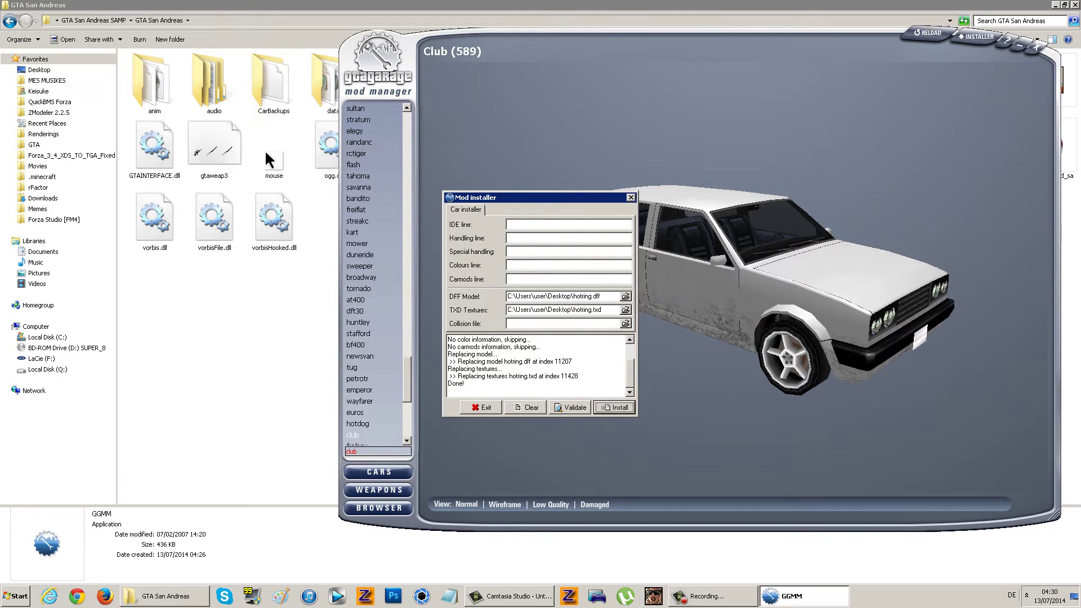
{"action": "key", "text": "Escape"}
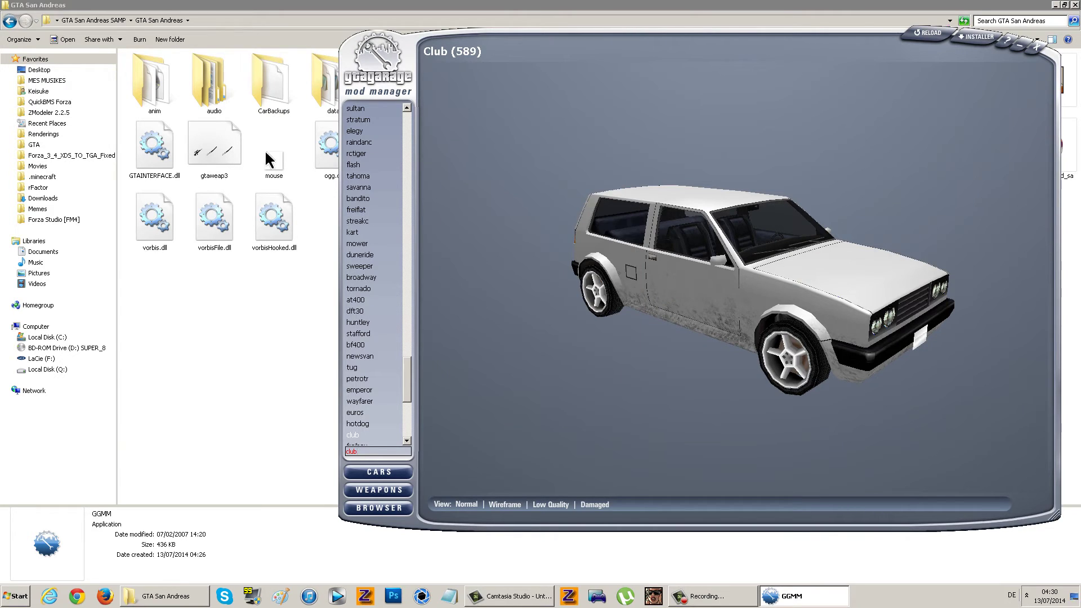
Find the Hotring car in the vehicle list with the search text "hotr" and display its model
{"action": "scroll", "coordinate": [269, 161], "scroll_direction": "up", "scroll_amount": 18}
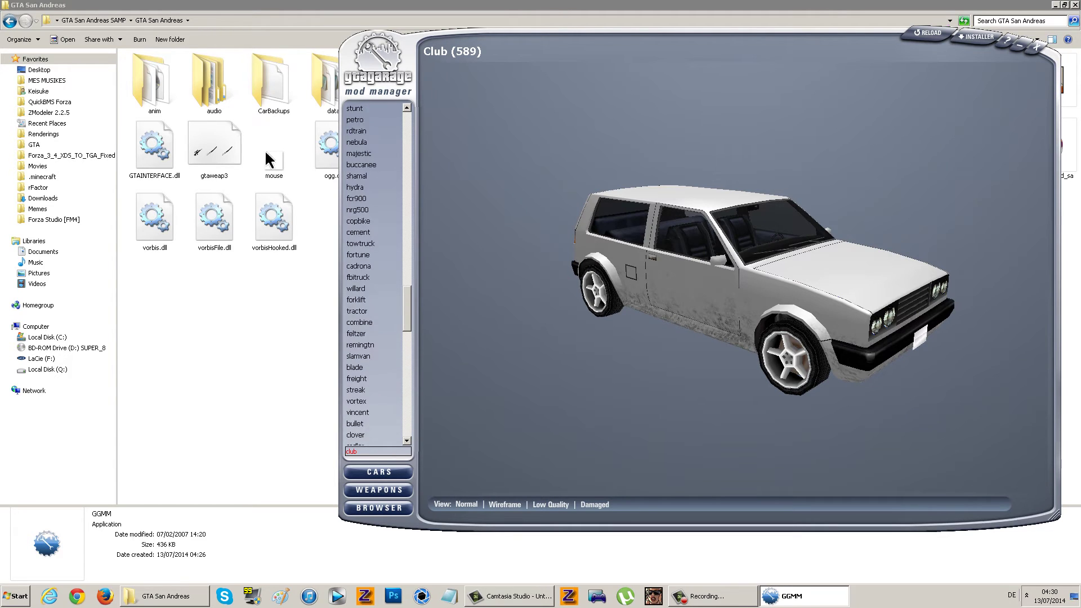
{"action": "scroll", "coordinate": [264, 150], "scroll_direction": "up", "scroll_amount": 5}
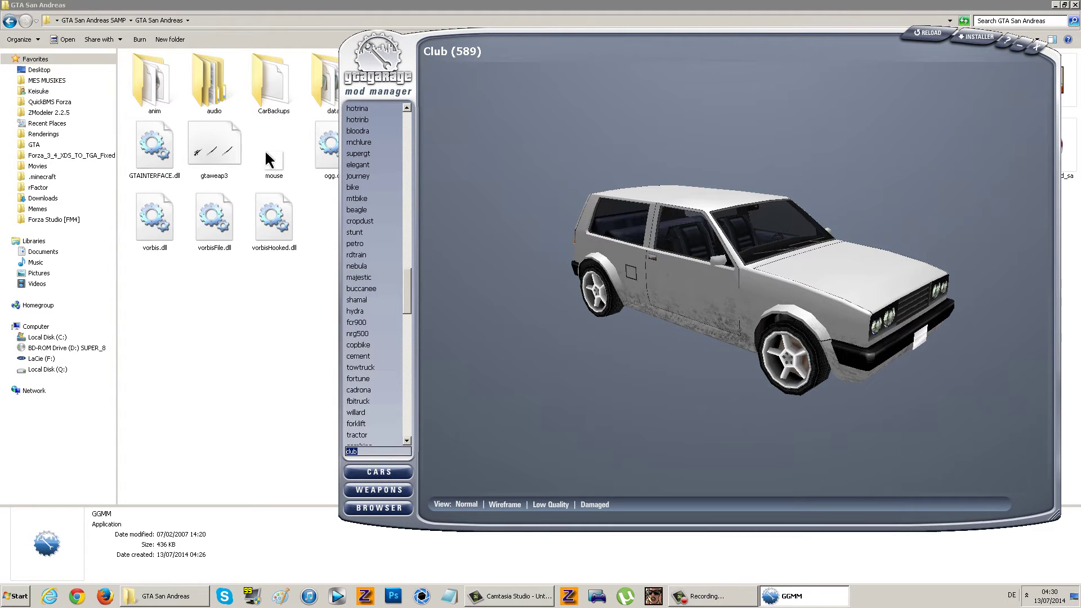
{"action": "type", "text": "hot"}
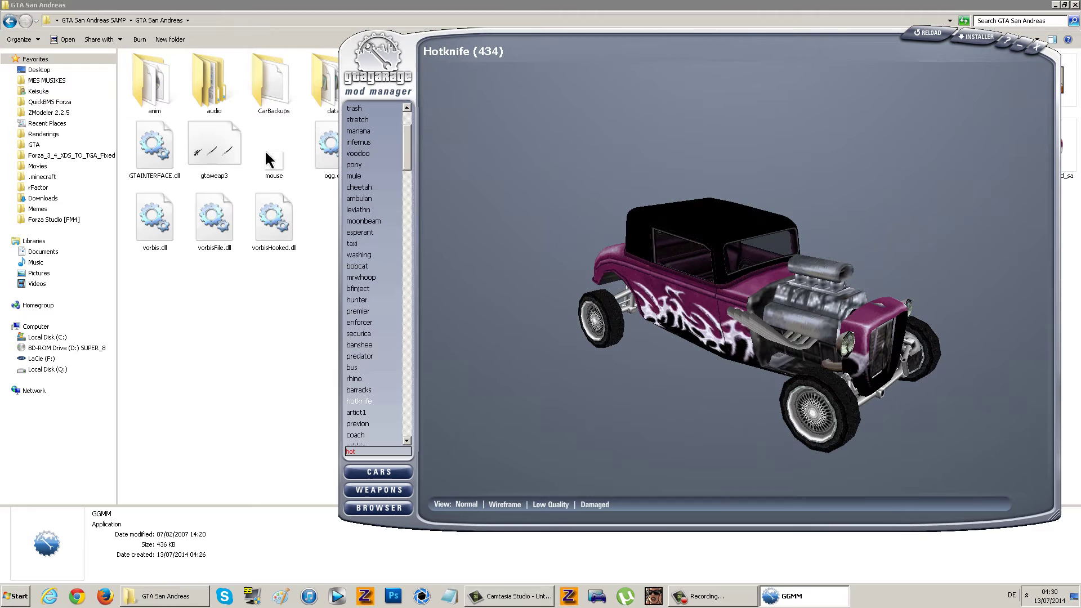
{"action": "type", "text": "r"}
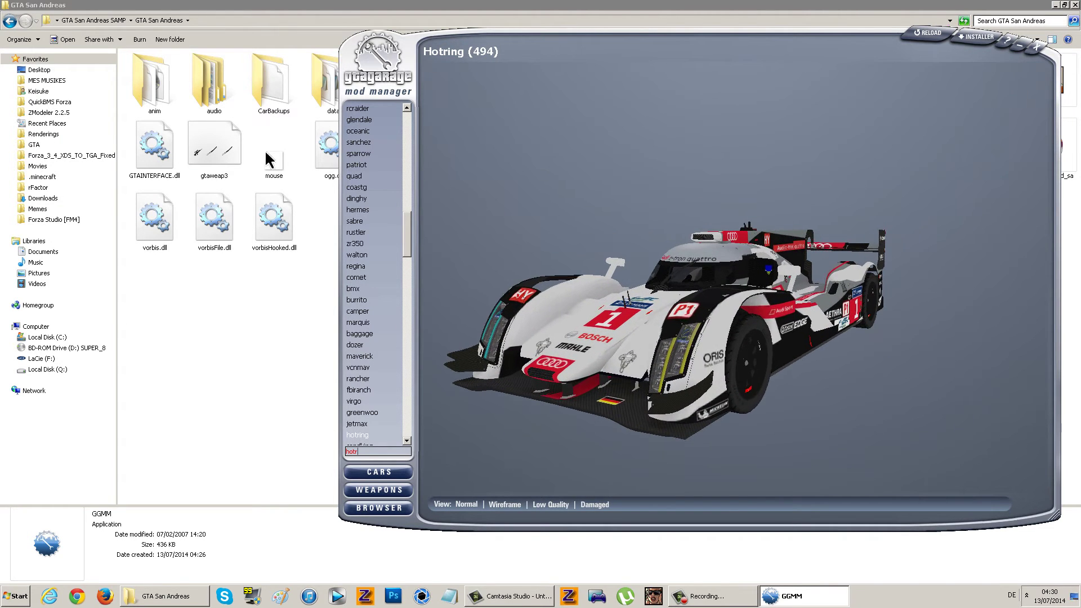
View the Hotring's model details and try its lights texture and wheel animation options while inspecting the car's rear
{"action": "right_click", "coordinate": [702, 309]}
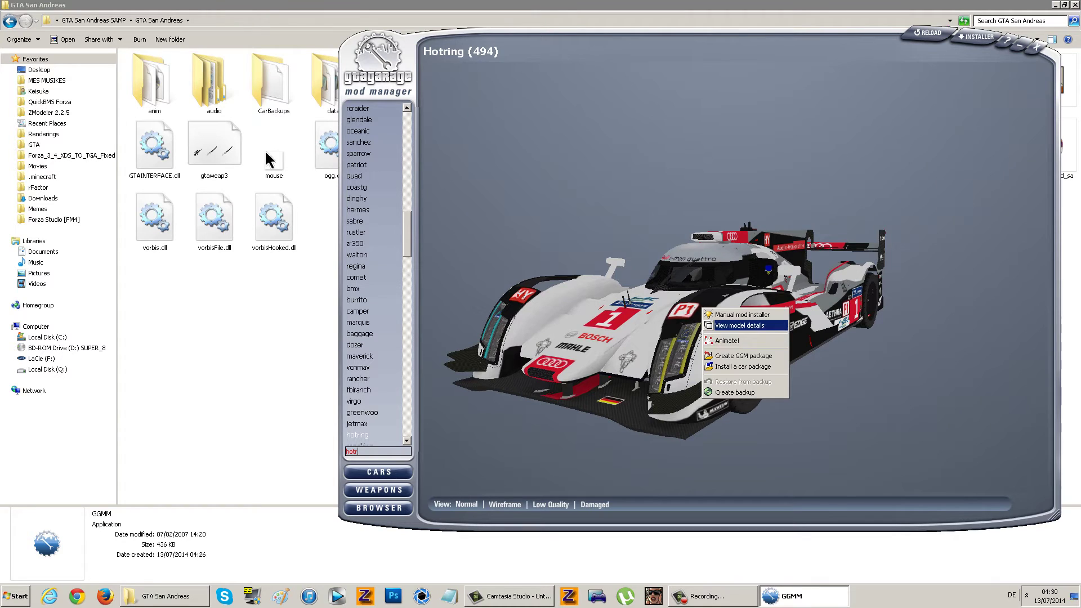
{"action": "left_click", "coordinate": [739, 326]}
{"action": "left_click", "coordinate": [78, 218]}
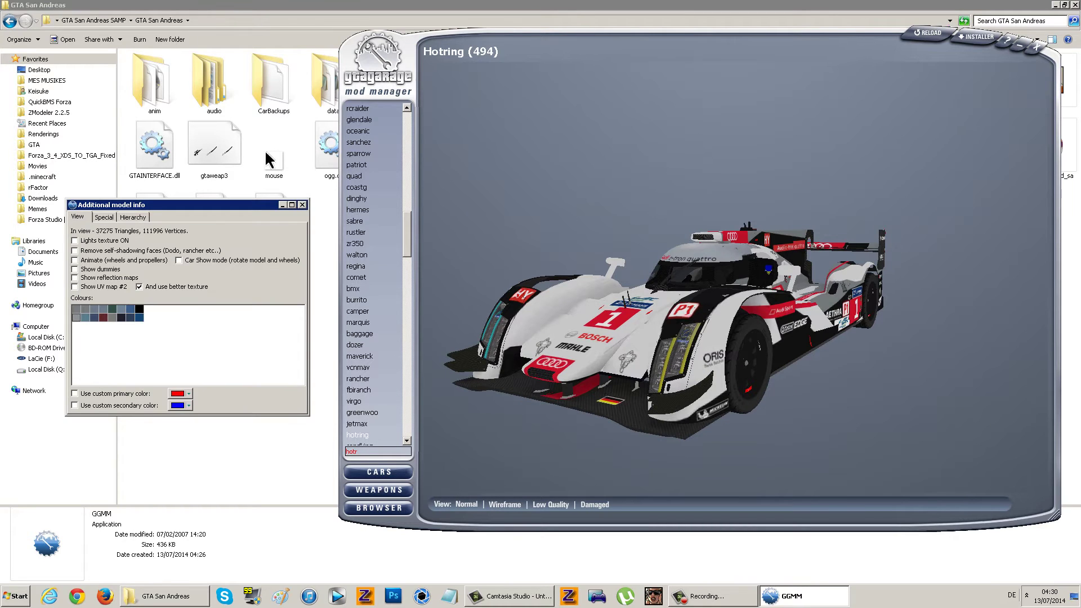
{"action": "left_click", "coordinate": [75, 240]}
{"action": "left_click_drag", "start_coordinate": [788, 315], "coordinate": [608, 315]}
{"action": "left_click", "coordinate": [75, 241]}
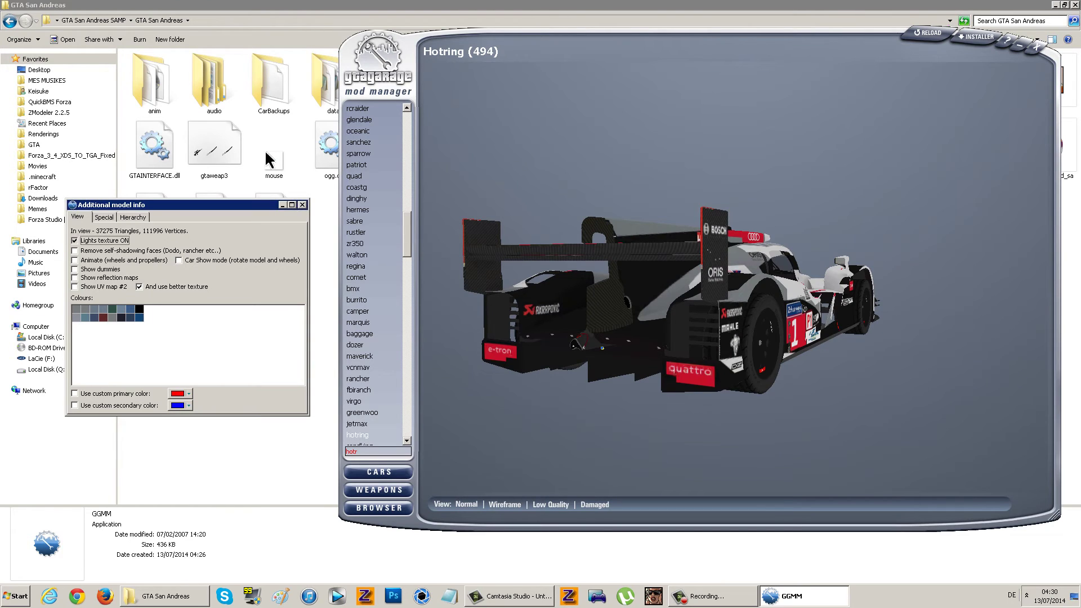
{"action": "left_click", "coordinate": [75, 260]}
Open all of the Hotring's movable parts, inspect the car from the side and rear, close them and leave the model details
{"action": "left_click", "coordinate": [105, 218]}
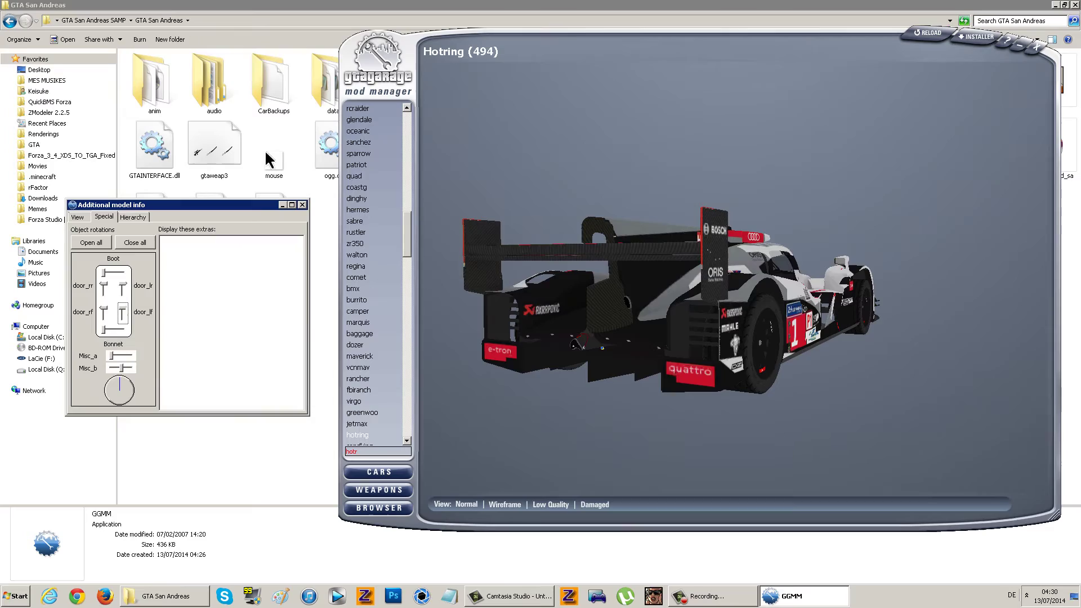
{"action": "left_click", "coordinate": [91, 242]}
{"action": "left_click_drag", "start_coordinate": [789, 293], "coordinate": [524, 309]}
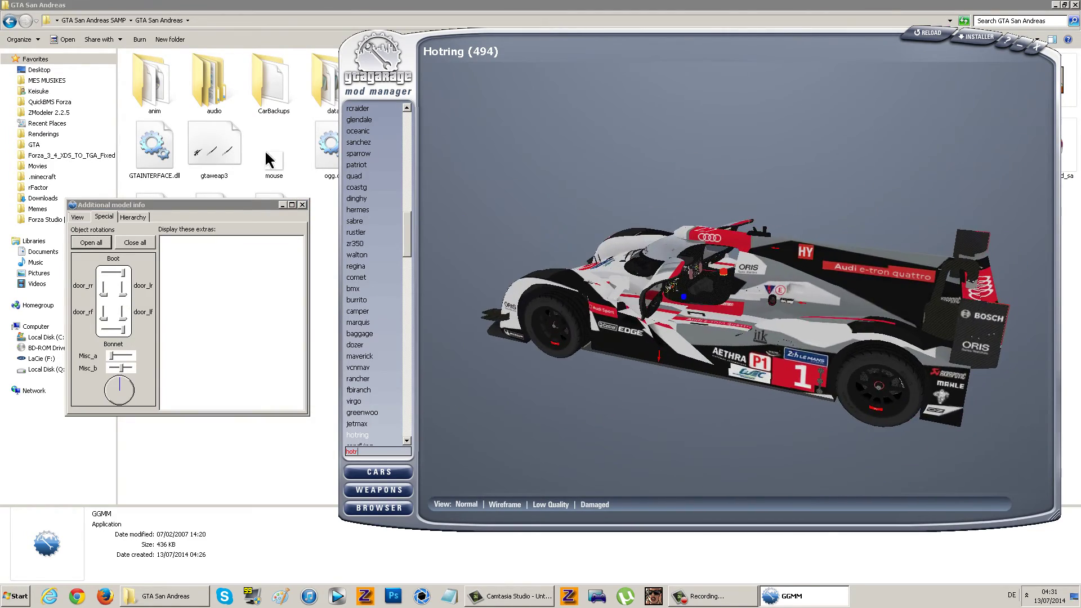
{"action": "scroll", "coordinate": [265, 152], "scroll_direction": "down", "scroll_amount": 2}
{"action": "scroll", "coordinate": [265, 152], "scroll_direction": "up", "scroll_amount": 10}
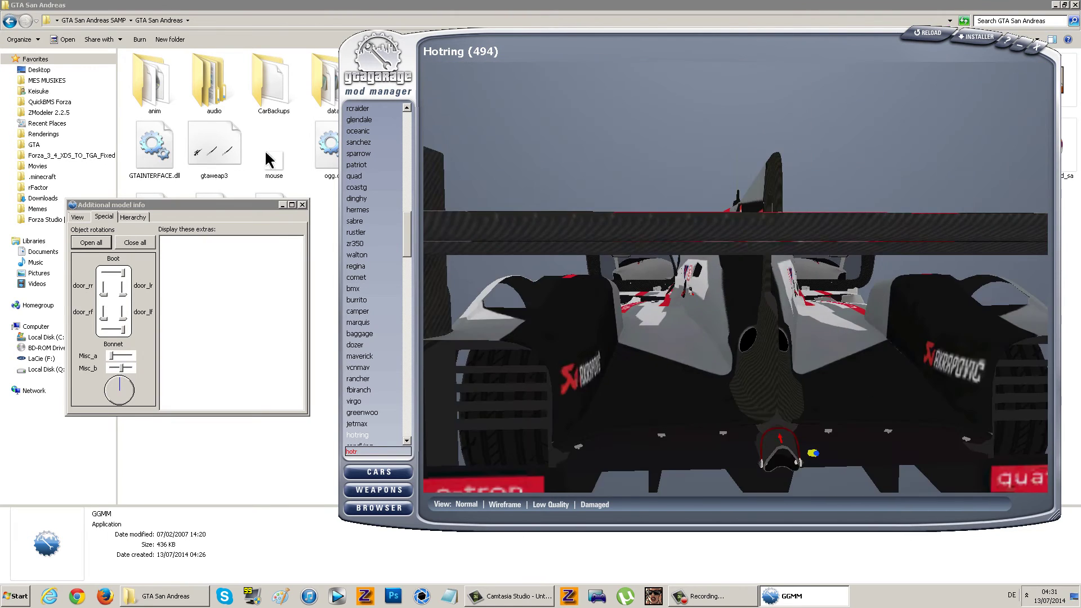
{"action": "left_click", "coordinate": [135, 243]}
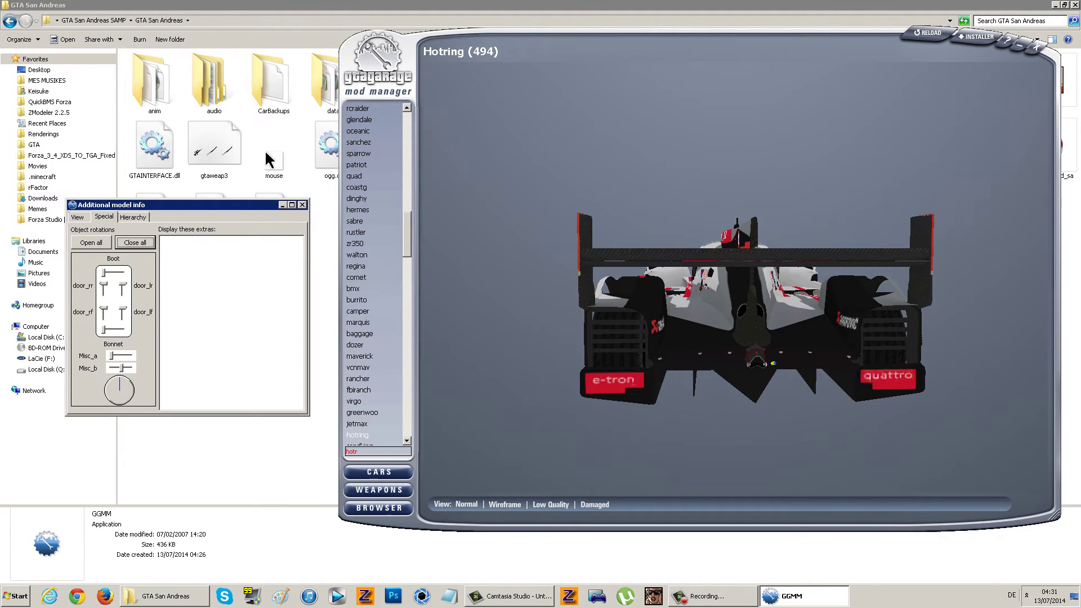
{"action": "left_click", "coordinate": [302, 205]}
{"action": "right_click", "coordinate": [596, 210]}
{"action": "left_click_drag", "start_coordinate": [595, 210], "coordinate": [743, 314]}
{"action": "right_click", "coordinate": [743, 314]}
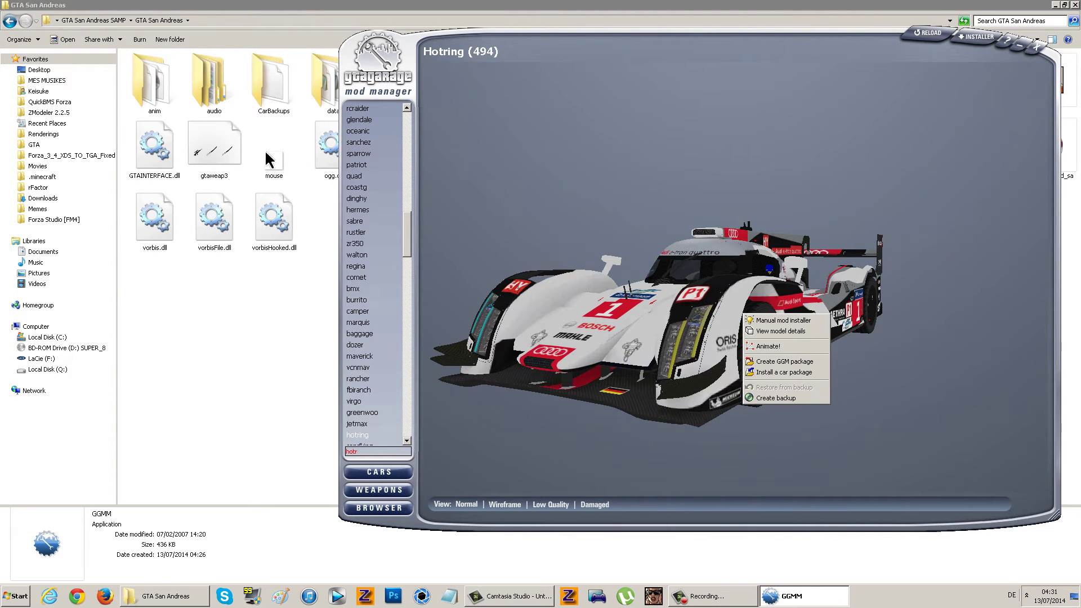
{"action": "left_click", "coordinate": [788, 431]}
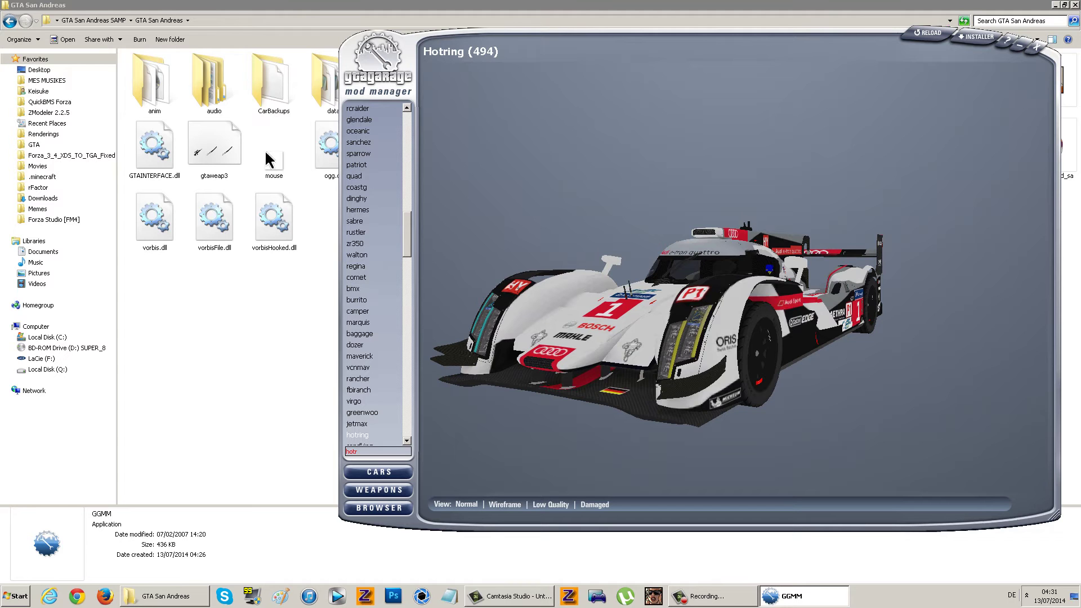
Find the Turismo car with the search text "tur" and create a backup of it
{"action": "key", "text": "BackSpace"}
{"action": "key", "text": "BackSpace"}
{"action": "key", "text": "BackSpace"}
{"action": "key", "text": "BackSpace"}
{"action": "type", "text": "tur"}
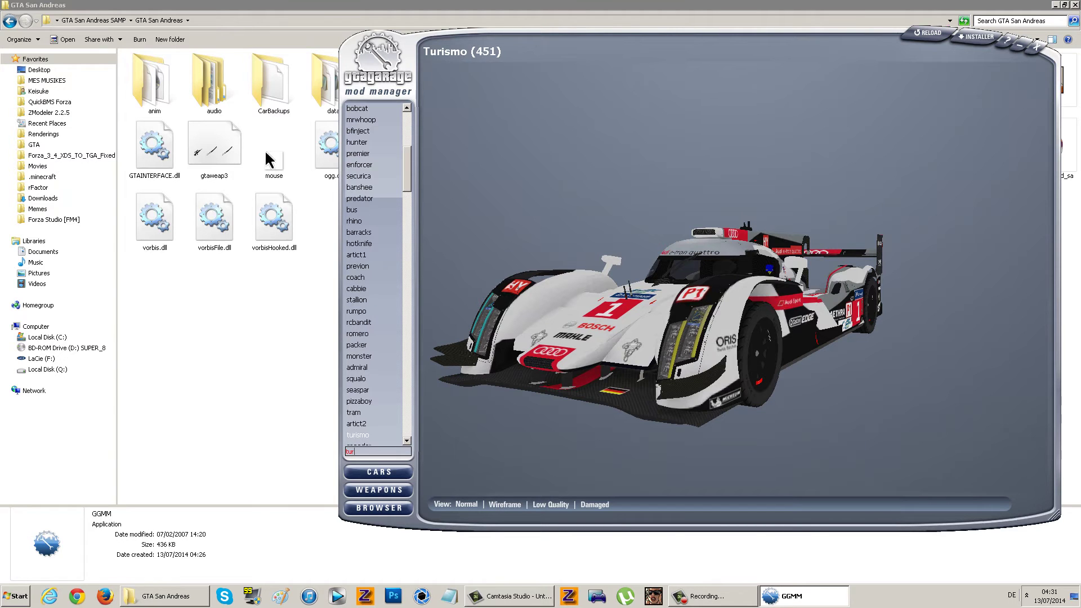
{"action": "right_click", "coordinate": [730, 325]}
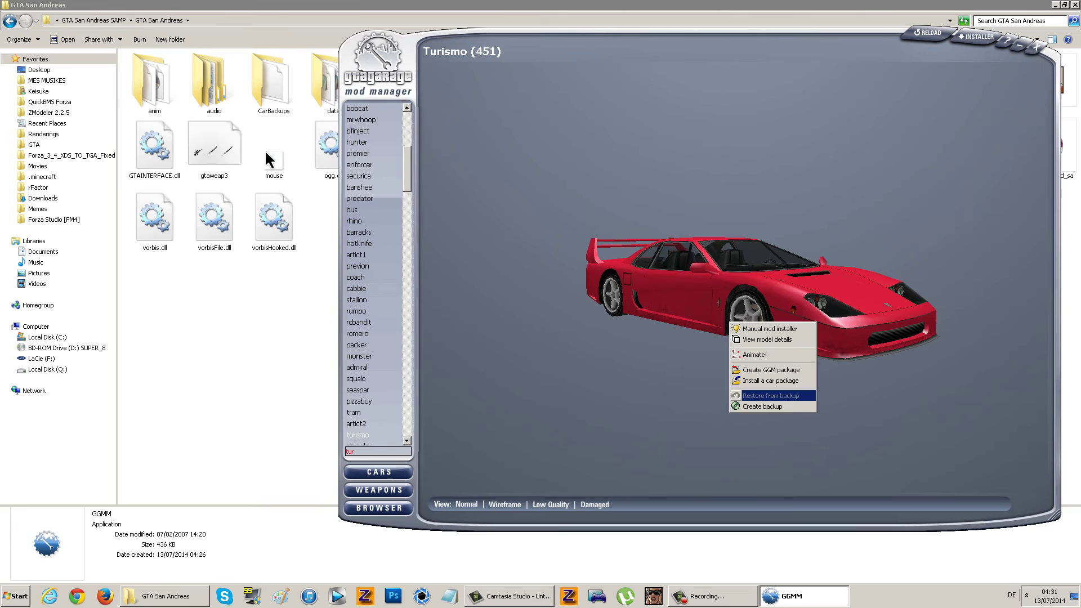
Start the manual mod installer for the Turismo and choose turismo.dff from the Desktop as the DFF model
{"action": "right_click", "coordinate": [692, 352]}
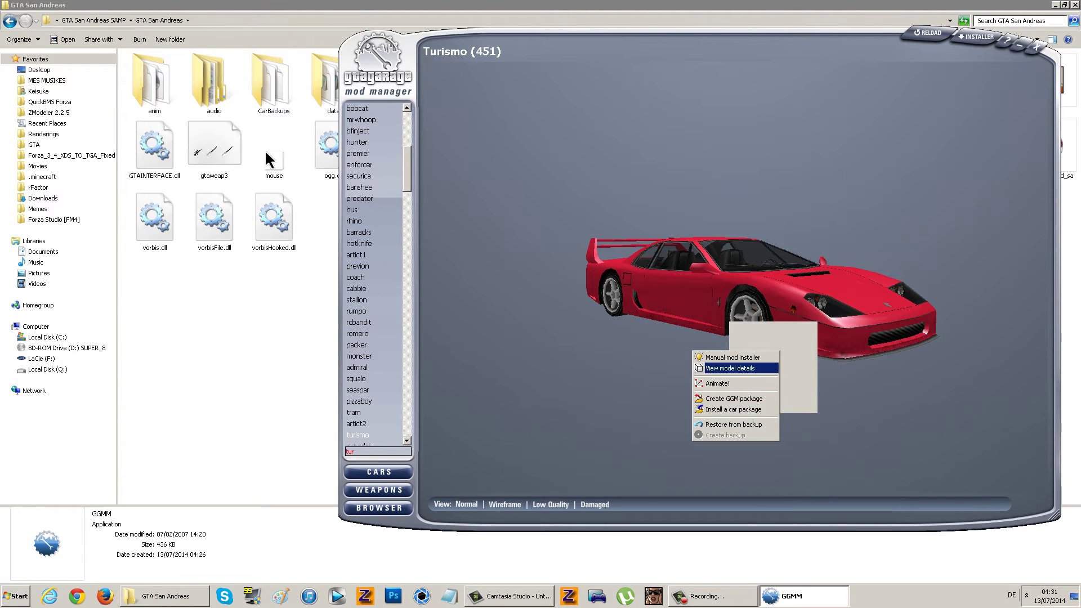
{"action": "left_click", "coordinate": [732, 357]}
{"action": "left_click", "coordinate": [626, 296]}
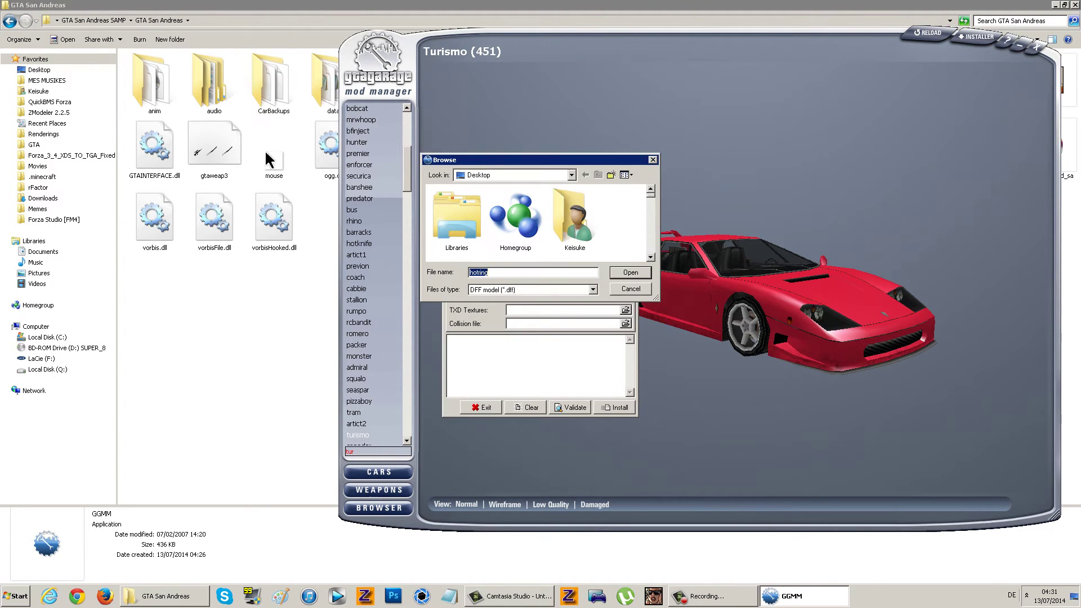
{"action": "left_click", "coordinate": [574, 216]}
{"action": "type", "text": "turismo"}
{"action": "key", "text": "Return"}
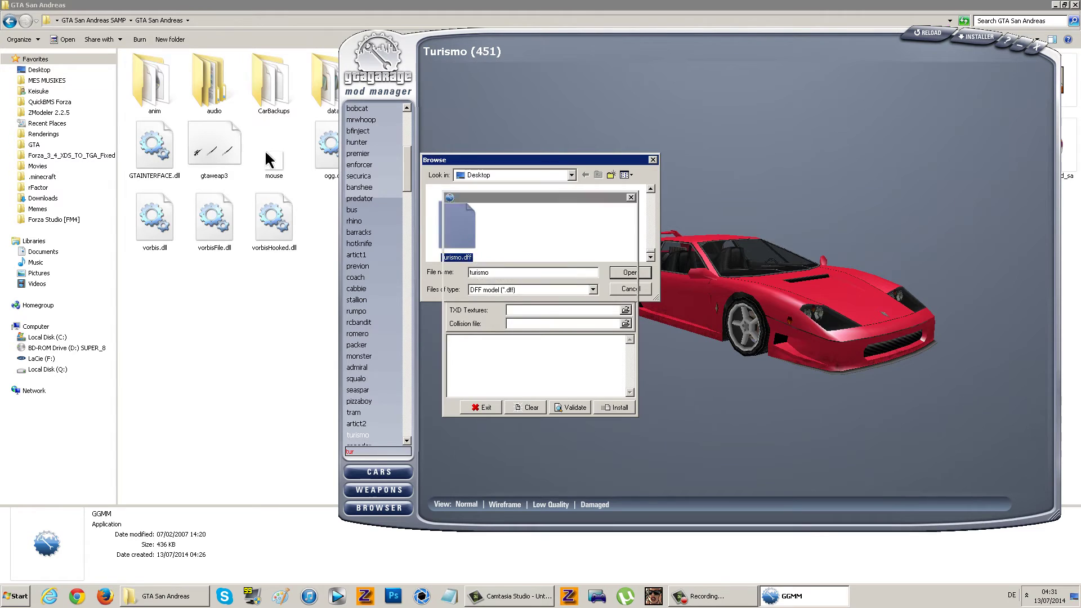
Choose turismo.txd from the Desktop as the TXD textures, install the Turismo mod and exit the installer
{"action": "left_click", "coordinate": [625, 310]}
{"action": "left_click", "coordinate": [456, 216]}
{"action": "type", "text": "turismo"}
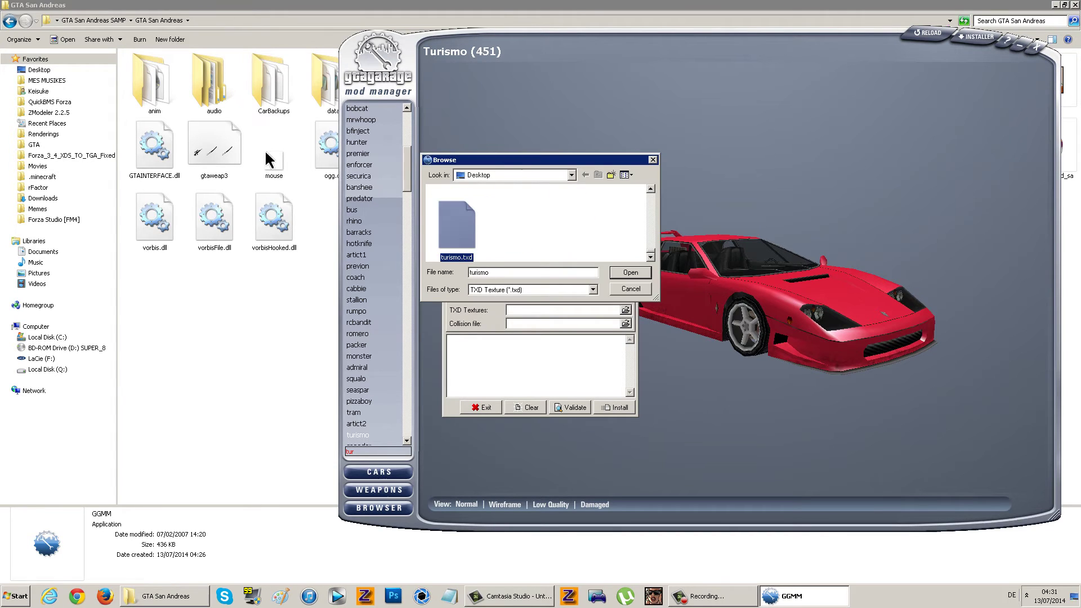
{"action": "left_click", "coordinate": [614, 408]}
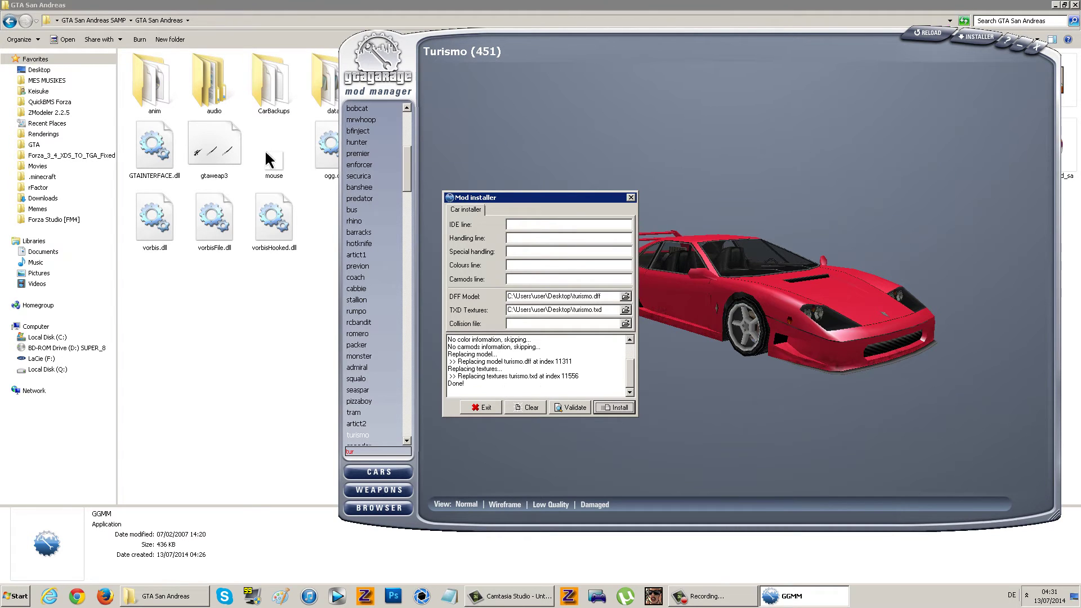
{"action": "left_click", "coordinate": [481, 408]}
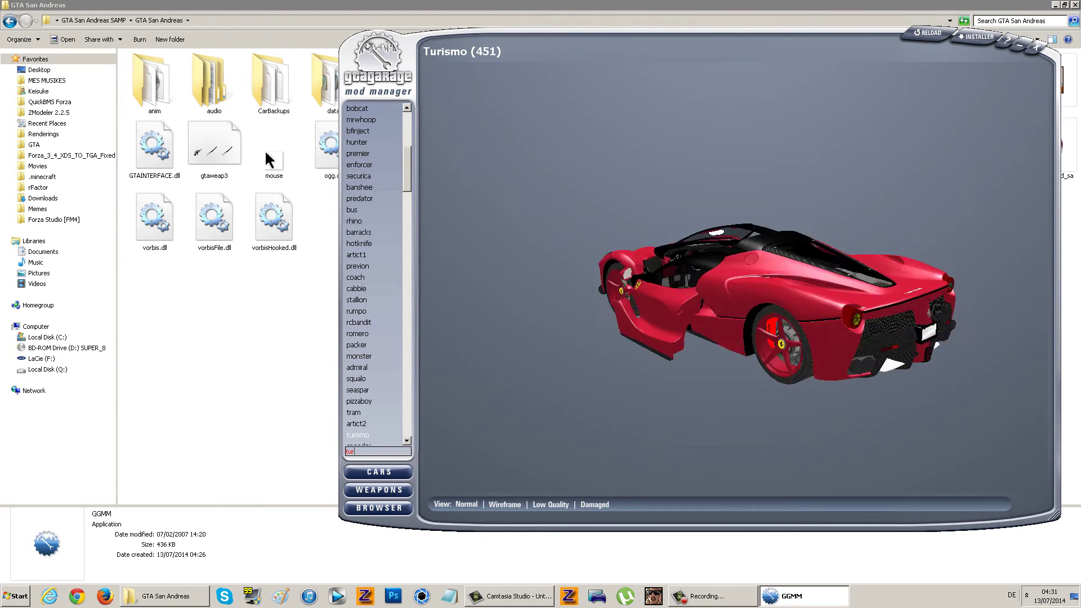
View the Turismo's model details, open all of its movable parts and inspect the car from the front
{"action": "right_click", "coordinate": [746, 279]}
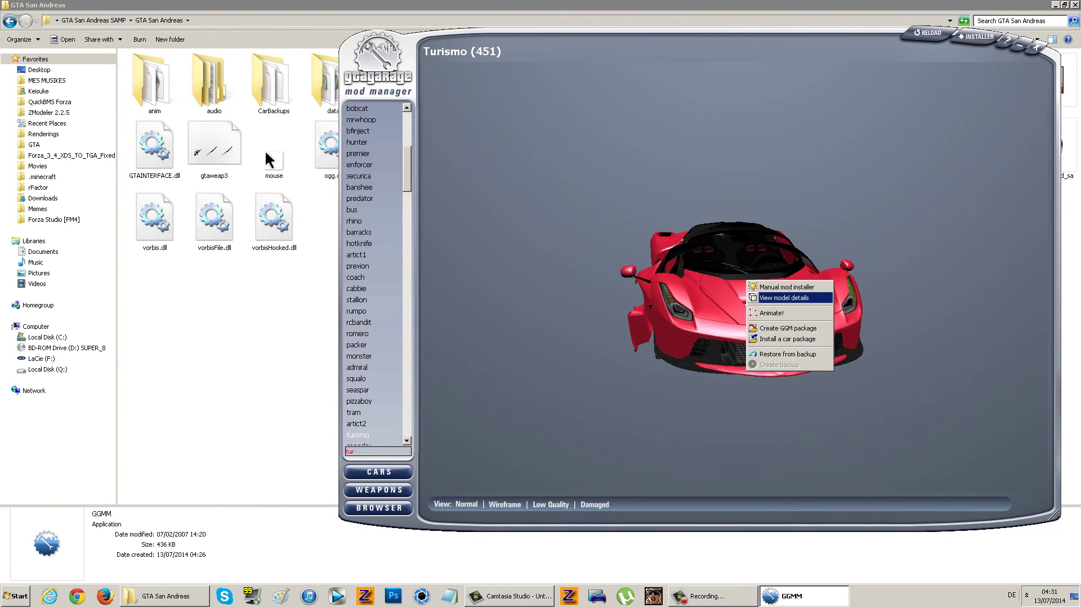
{"action": "left_click", "coordinate": [765, 298]}
{"action": "left_click", "coordinate": [91, 242]}
{"action": "left_click_drag", "start_coordinate": [676, 270], "coordinate": [839, 338]}
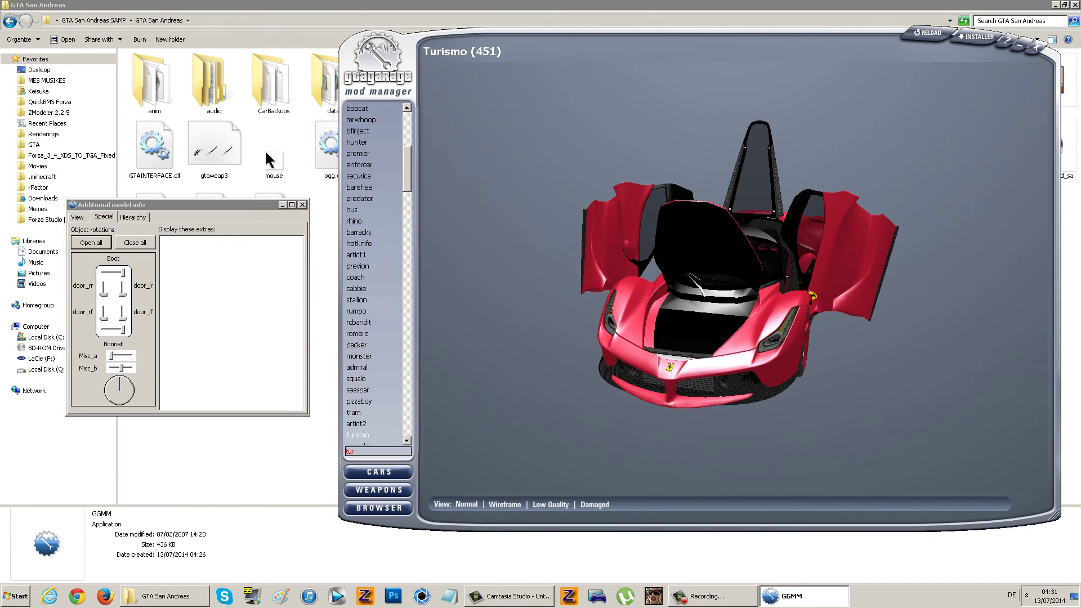
Restore the Turismo's original model from its backup and close the mod manager
{"action": "right_click", "coordinate": [620, 233]}
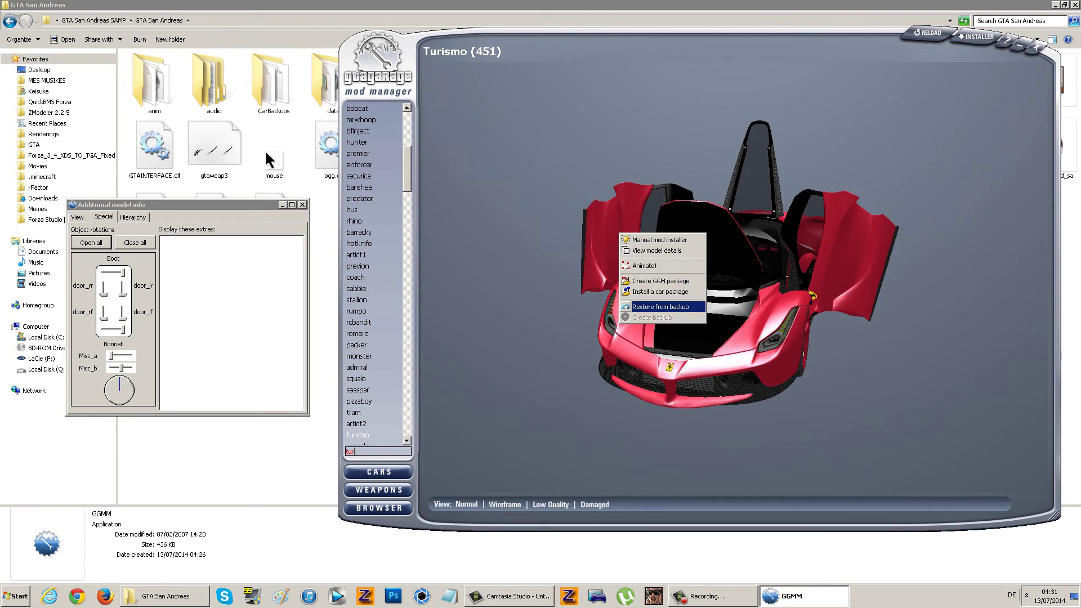
{"action": "left_click", "coordinate": [663, 307]}
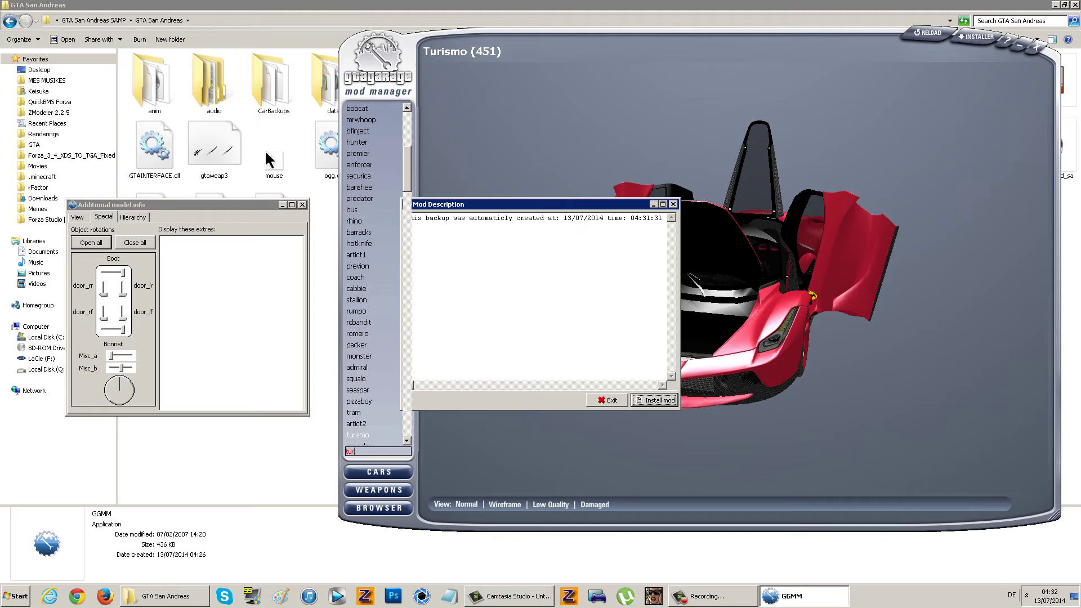
{"action": "key", "text": "Return"}
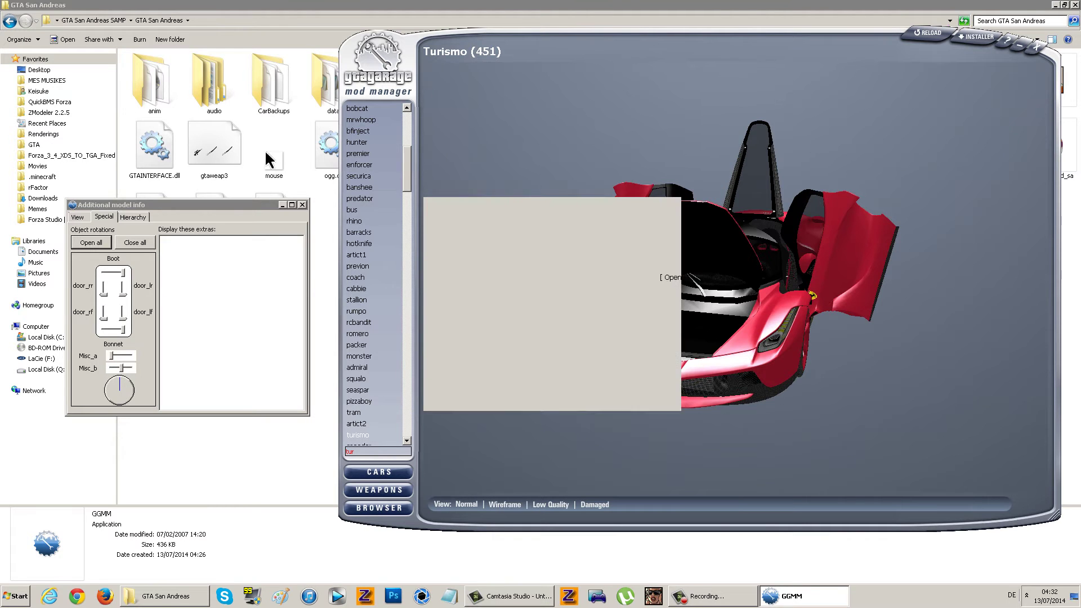
{"action": "key", "text": "Return"}
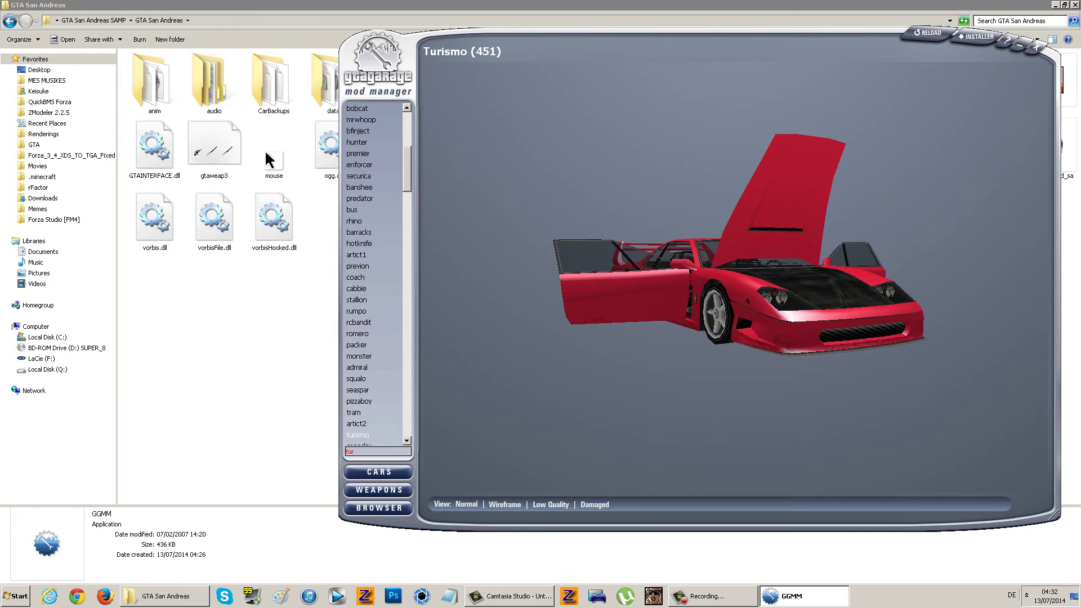
{"action": "key", "text": "alt+F4"}
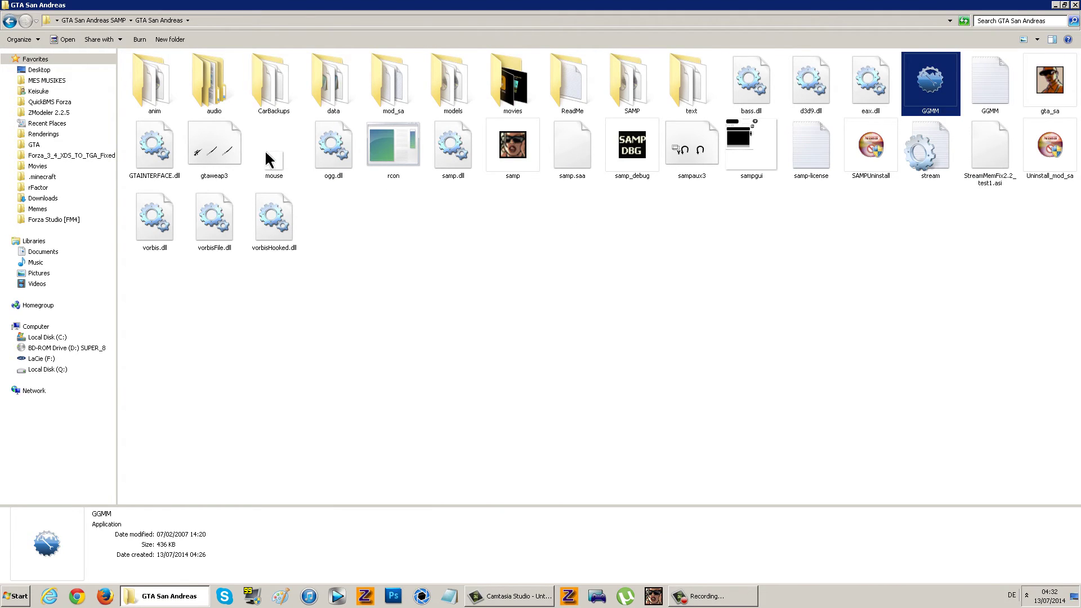
Open the BACK-UP archive stored in the GTA TOOLS folder on the LaCie (F:) drive
{"action": "left_click", "coordinate": [41, 358]}
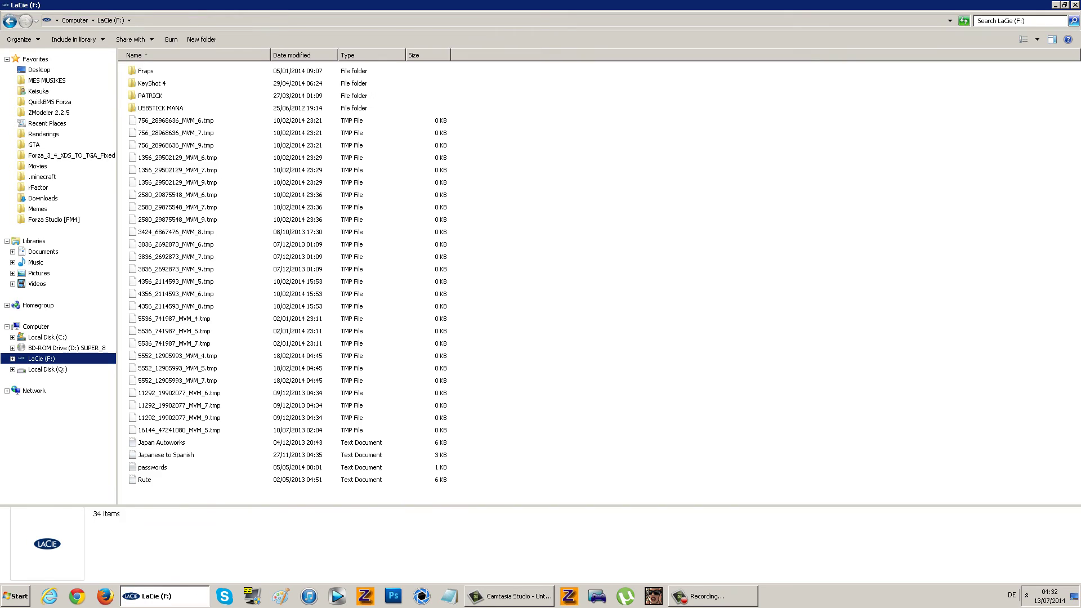
{"action": "double_click", "coordinate": [150, 96]}
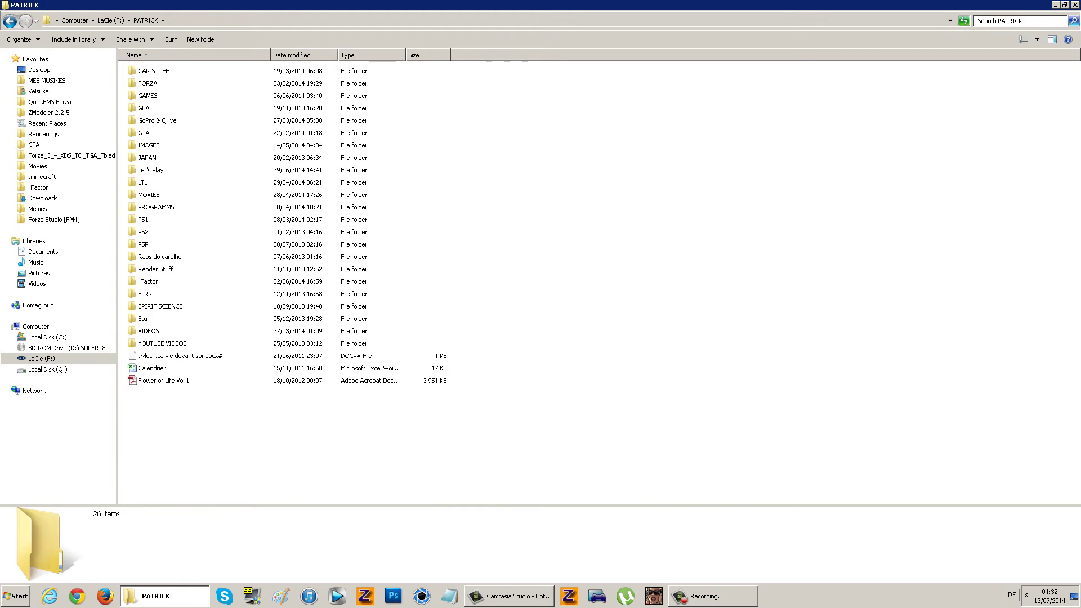
{"action": "double_click", "coordinate": [144, 133]}
{"action": "double_click", "coordinate": [147, 207]}
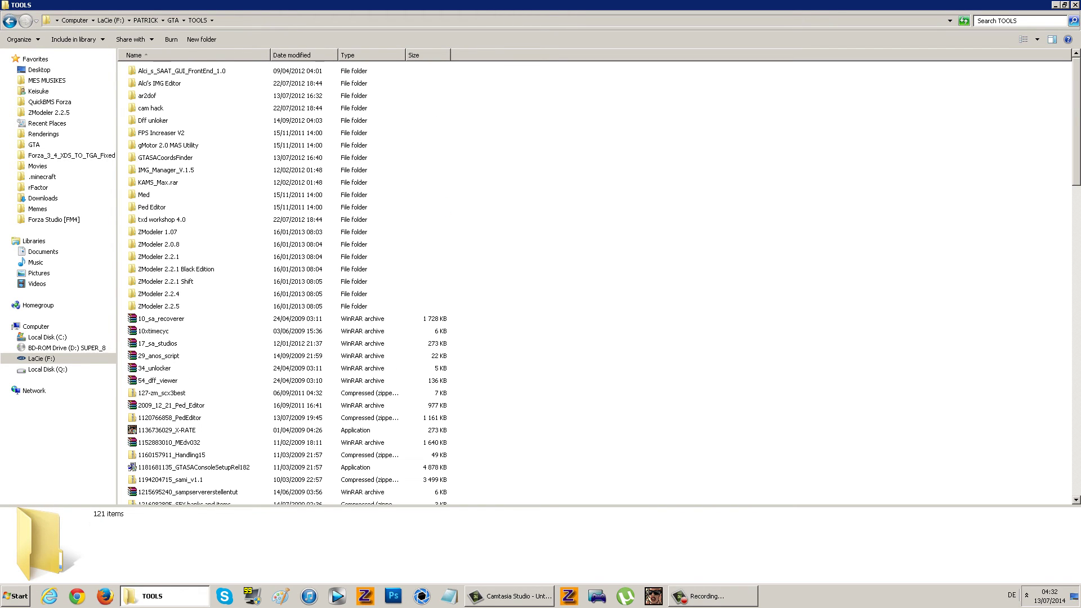
{"action": "scroll", "coordinate": [281, 282], "scroll_direction": "down", "scroll_amount": 6}
{"action": "double_click", "coordinate": [151, 375]}
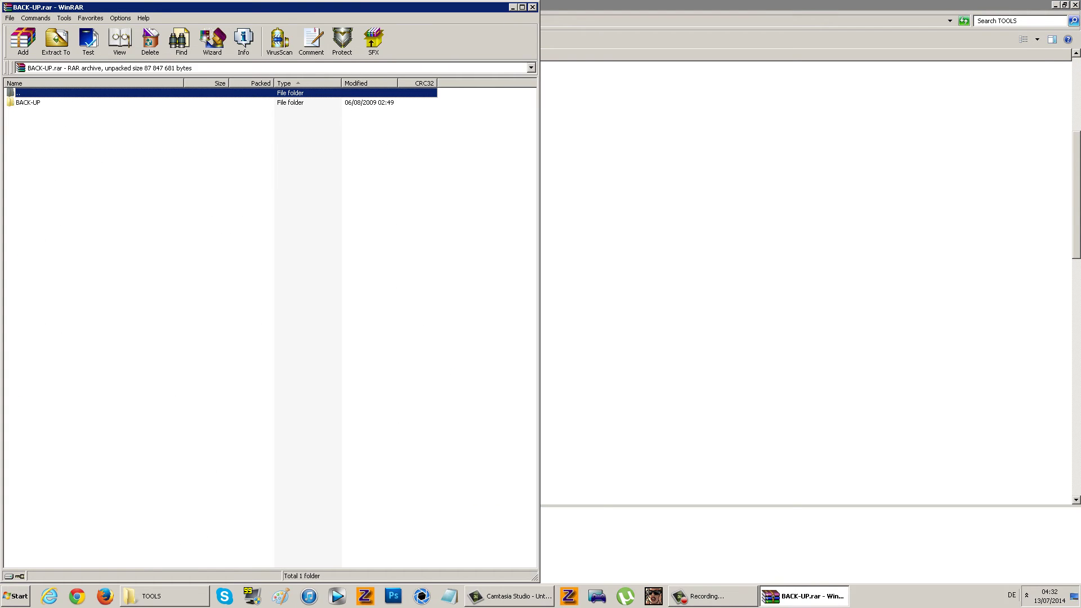
Maximize the archive window, look through GGMM's CarBackups folder inside BACK-UP and return to the GGMM folder level
{"action": "left_click", "coordinate": [522, 7]}
{"action": "double_click", "coordinate": [27, 100]}
{"action": "key", "text": "Down"}
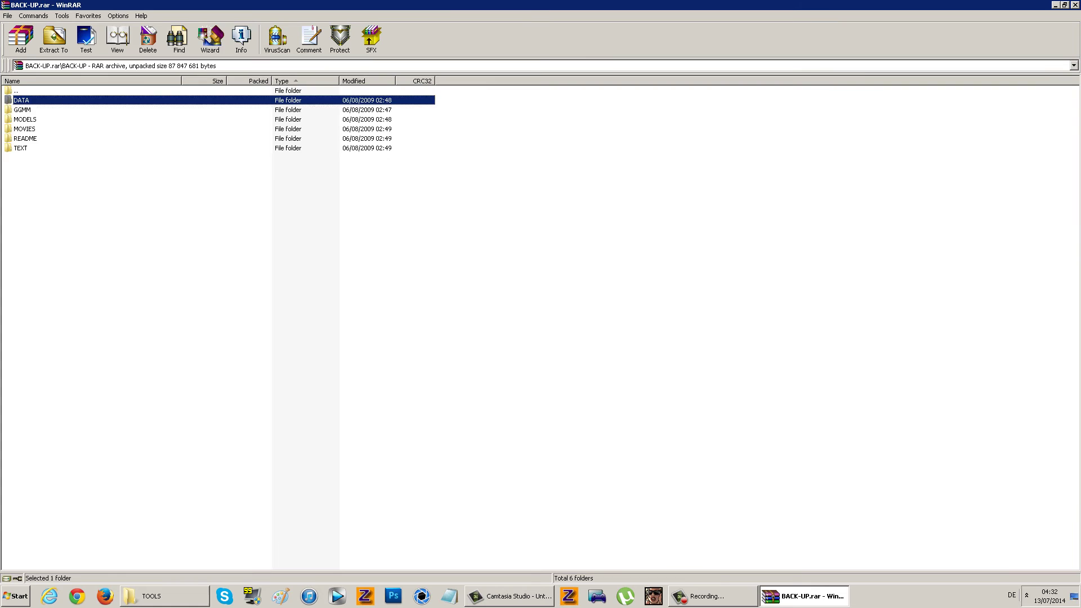
{"action": "key", "text": "Down"}
{"action": "key", "text": "Return"}
{"action": "key", "text": "Down"}
{"action": "key", "text": "Return"}
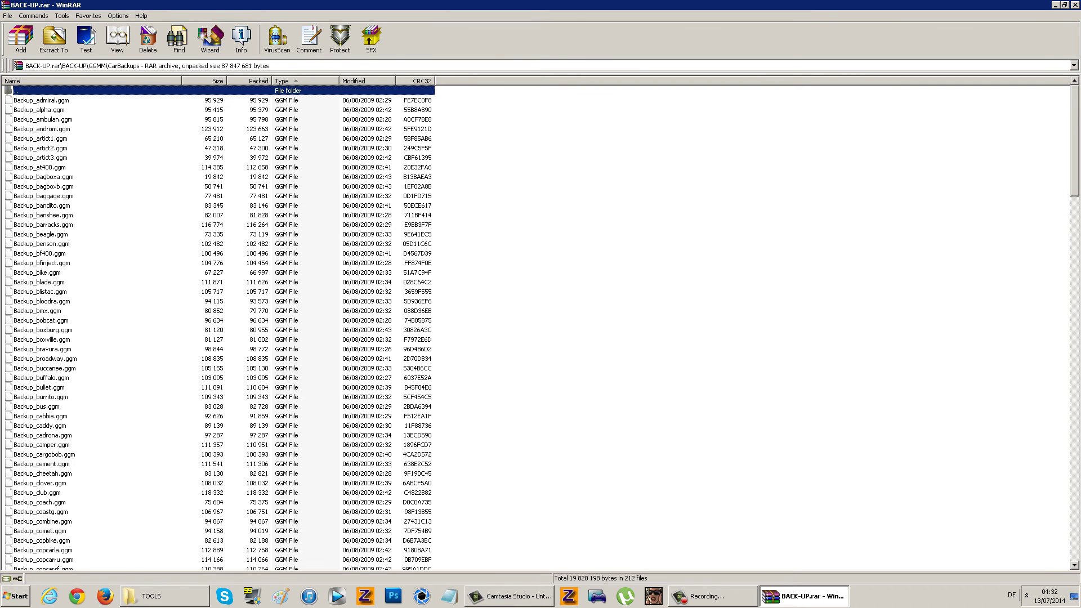
{"action": "key", "text": "BackSpace"}
{"action": "left_click", "coordinate": [29, 100]}
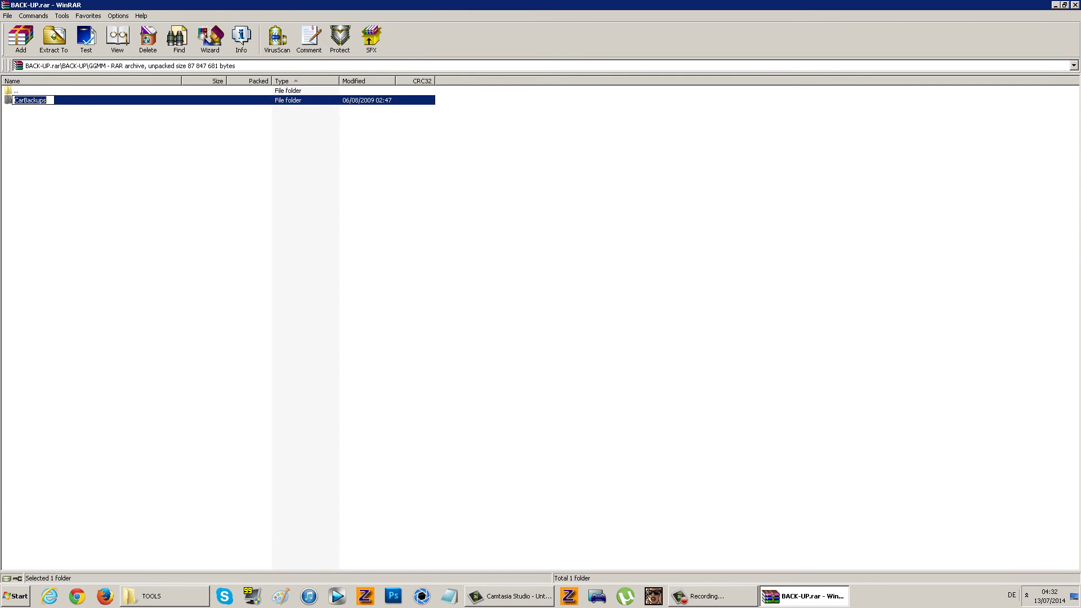
{"action": "left_click", "coordinate": [169, 225]}
Switch to File Explorer and open the GTA San Andreas folder inside GTA San Andreas SAMP on the Desktop
{"action": "left_click", "coordinate": [165, 596]}
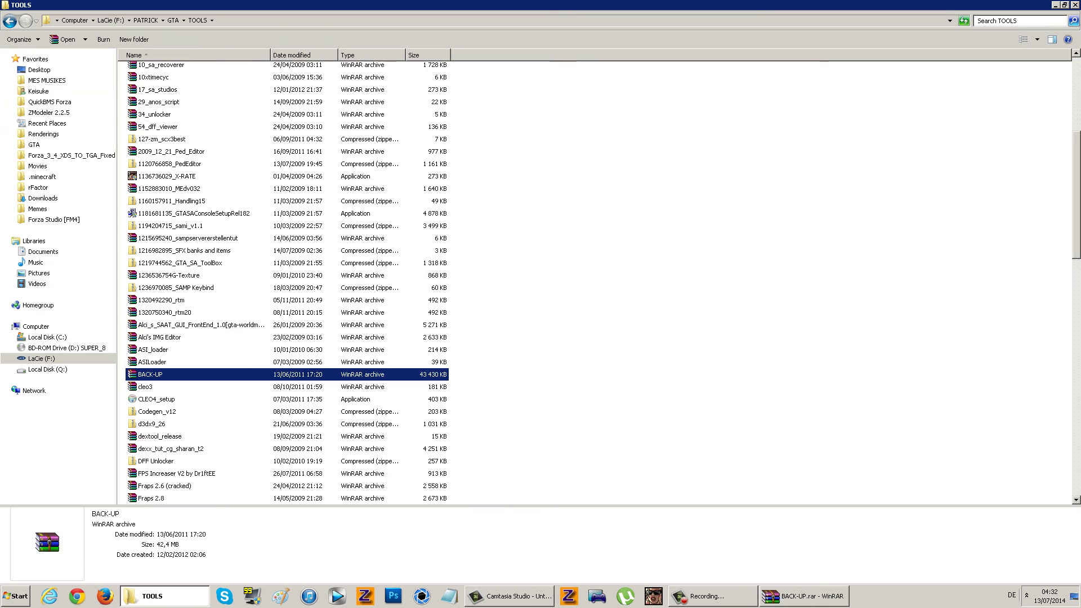
{"action": "left_click", "coordinate": [39, 70]}
{"action": "left_click", "coordinate": [339, 161]}
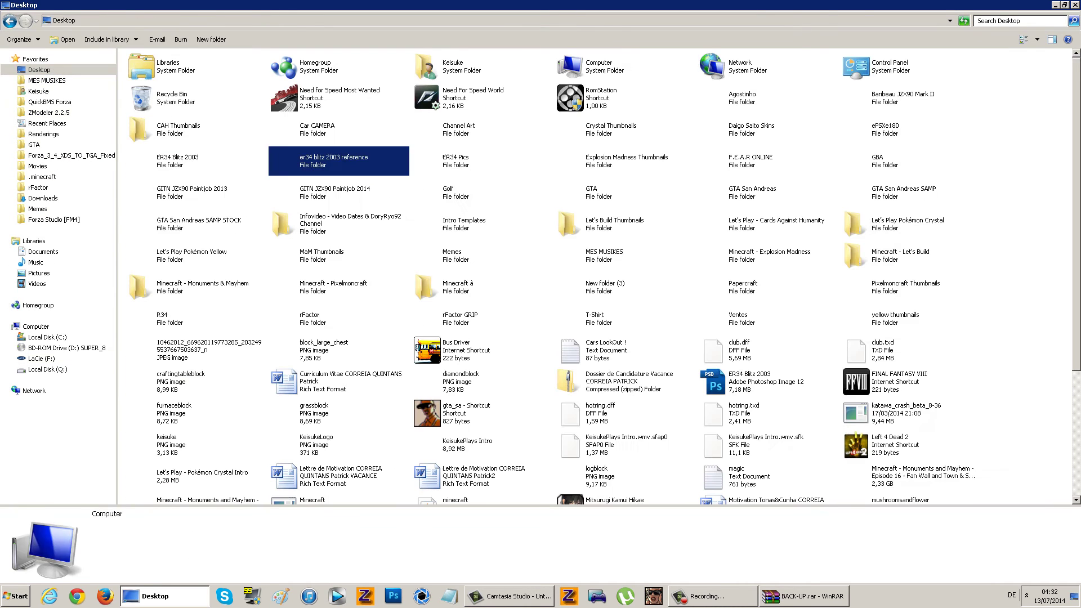
{"action": "key", "text": "g"}
{"action": "key", "text": "Down"}
{"action": "key", "text": "Return"}
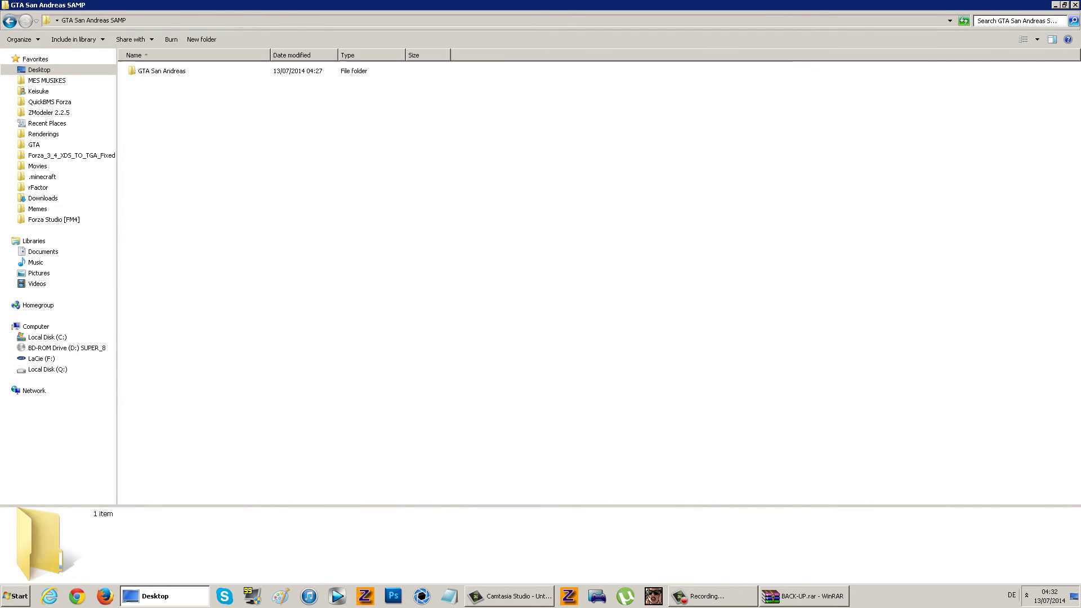
{"action": "key", "text": "Down"}
{"action": "key", "text": "Return"}
Delete the CarBackups folder from GTA San Andreas and replace it with the CarBackups folder from the BACK-UP archive
{"action": "key", "text": "c"}
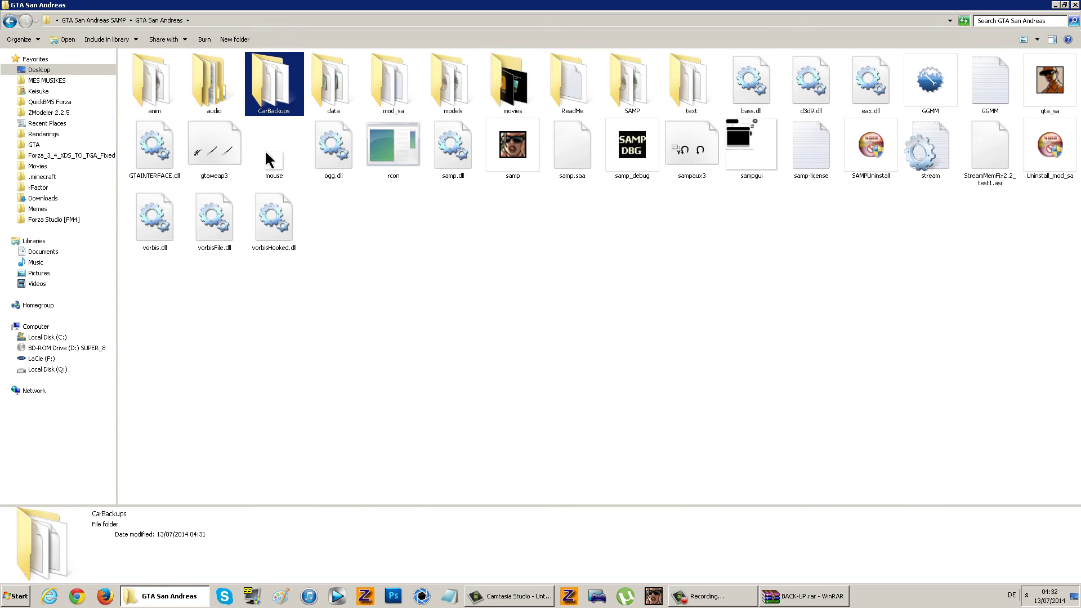
{"action": "key", "text": "Delete"}
{"action": "key", "text": "Return"}
{"action": "key", "text": "alt+Tab"}
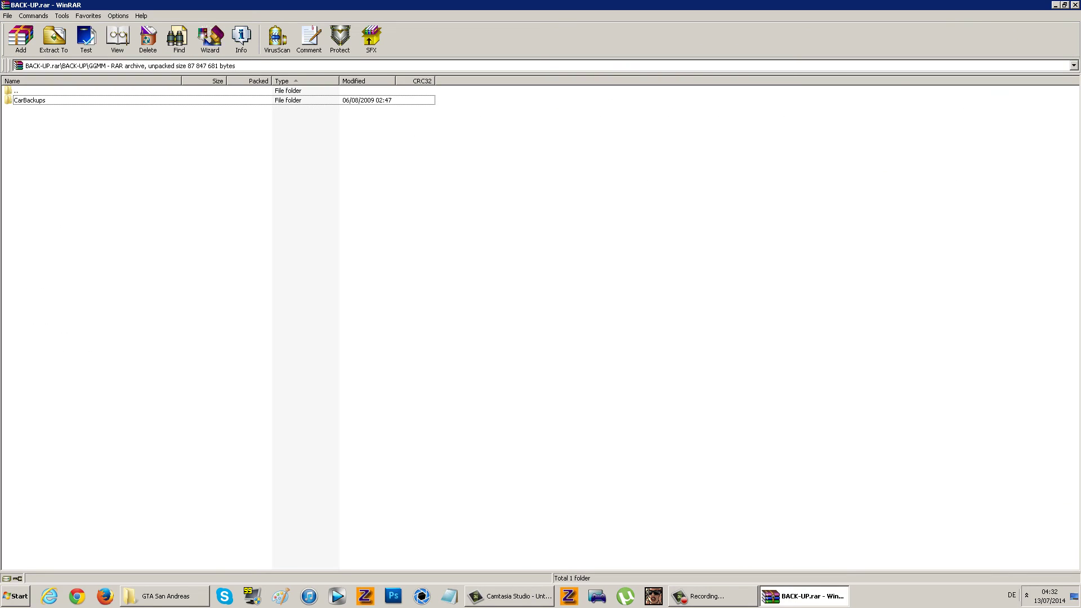
{"action": "key", "text": "super+Left"}
{"action": "left_click_drag", "start_coordinate": [31, 102], "coordinate": [704, 310]}
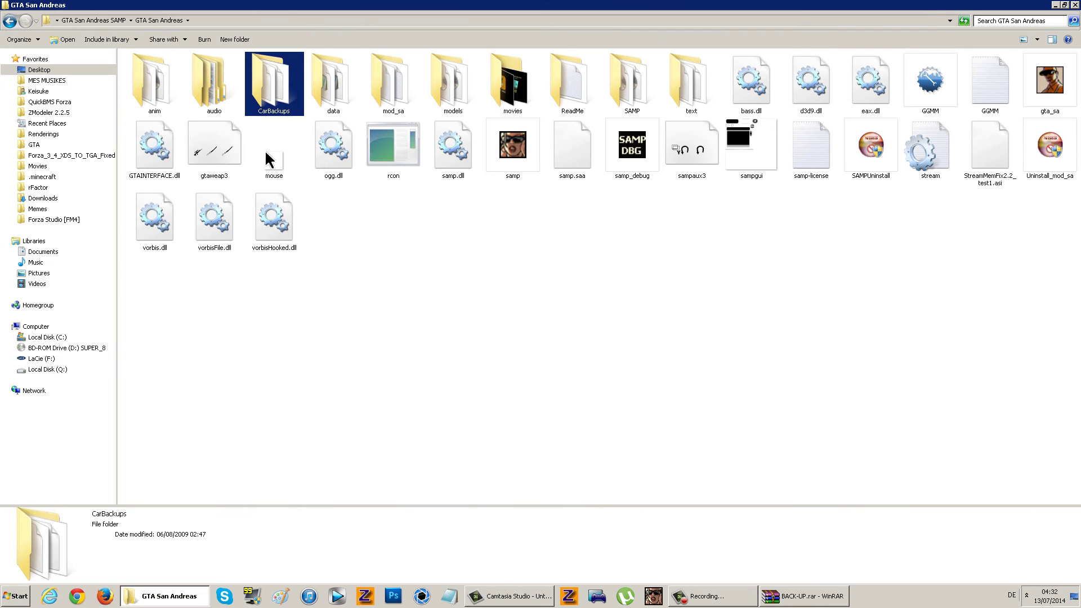
Launch GGMM from the GTA San Andreas folder and display the Sentinel car
{"action": "key", "text": "g"}
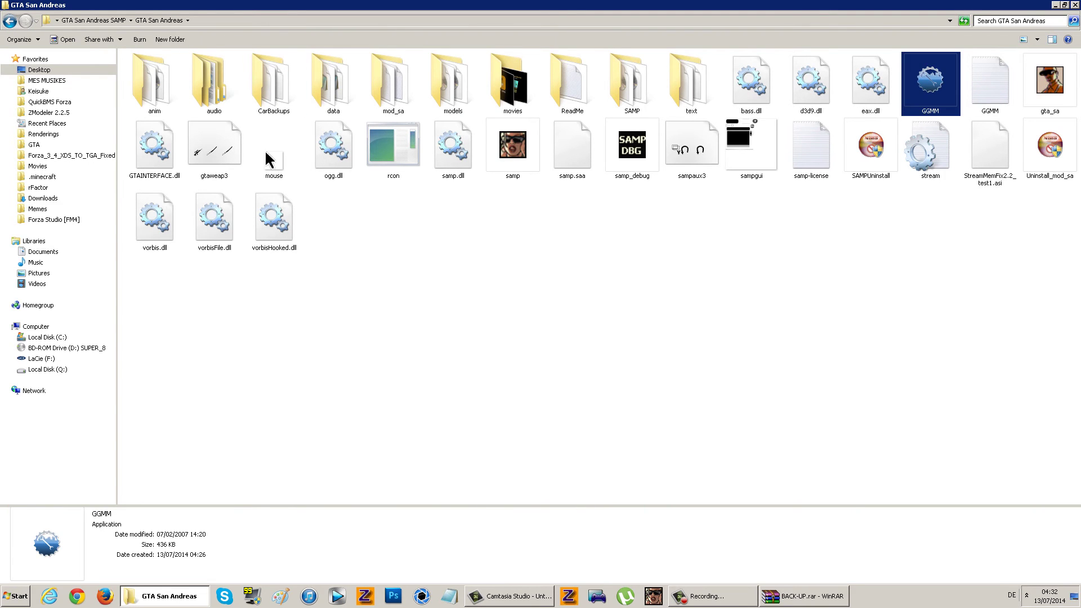
{"action": "key", "text": "Return"}
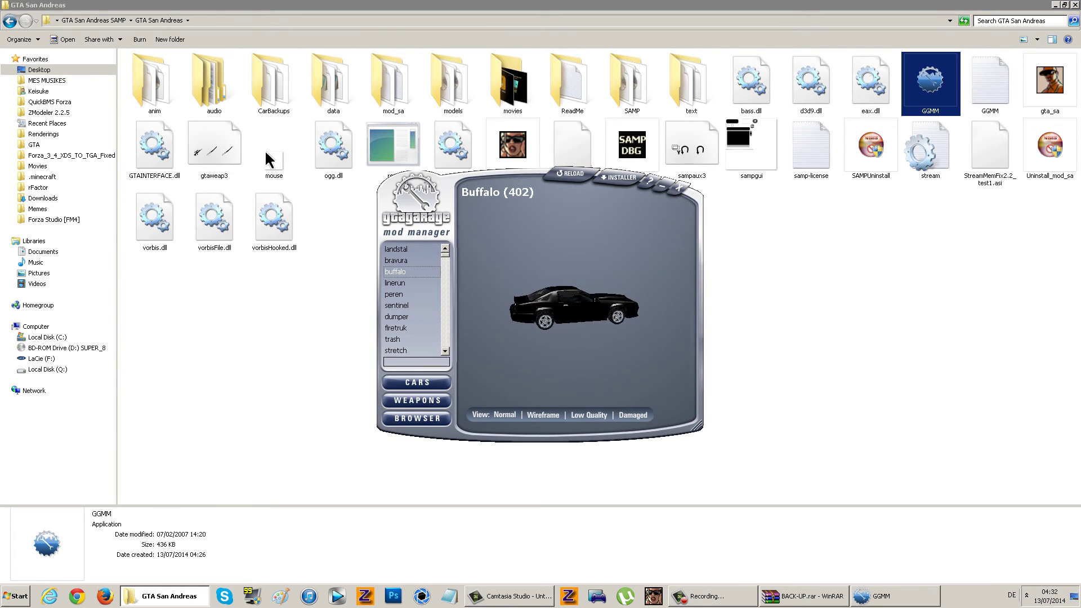
{"action": "right_click", "coordinate": [590, 303]}
{"action": "left_click", "coordinate": [394, 295]}
{"action": "left_click", "coordinate": [394, 294]}
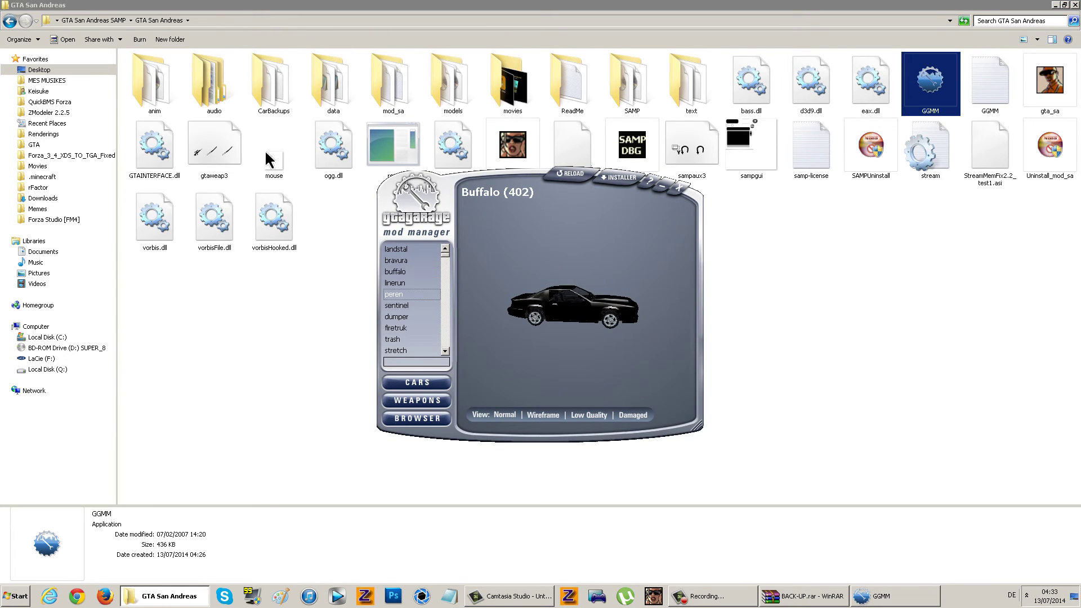
{"action": "left_click", "coordinate": [396, 306]}
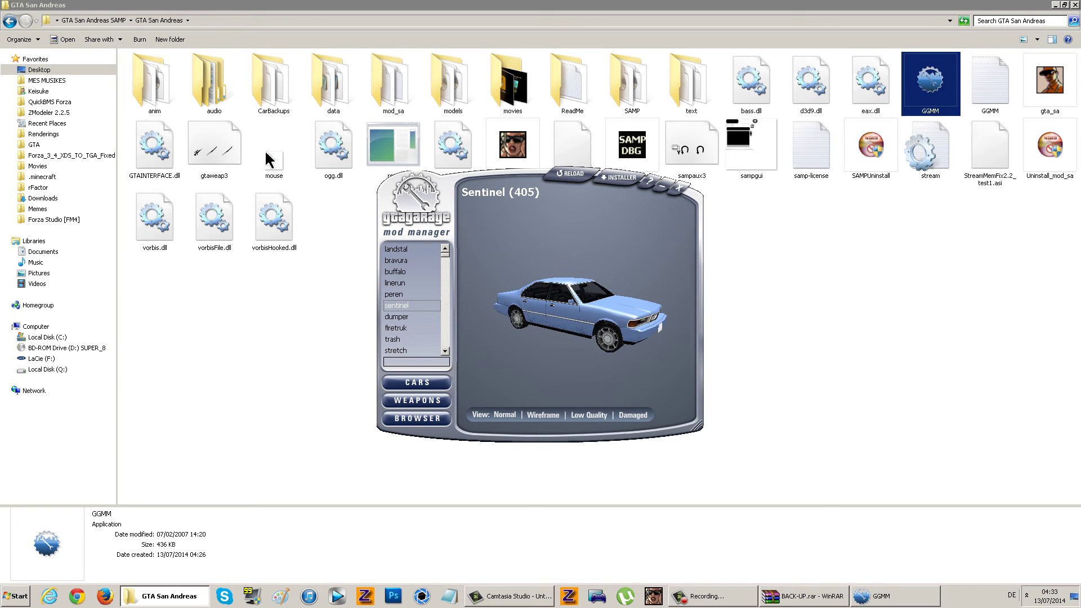
Go back up the car list and select the Bravura
{"action": "key", "text": "Up"}
{"action": "key", "text": "Up"}
{"action": "key", "text": "Up"}
{"action": "key", "text": "Up"}
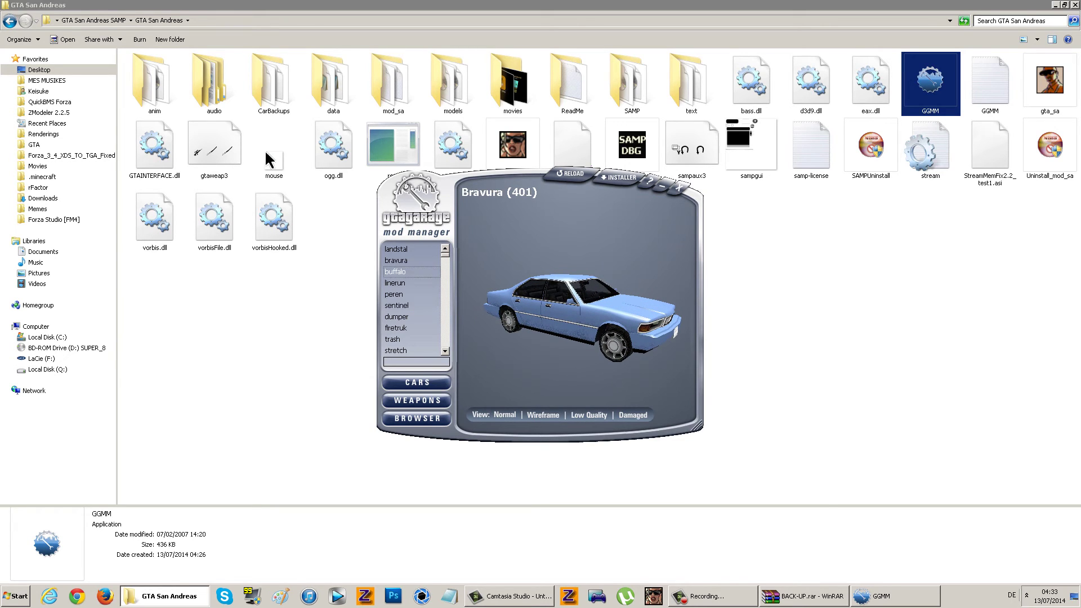
{"action": "key", "text": "Down"}
{"action": "key", "text": "Up"}
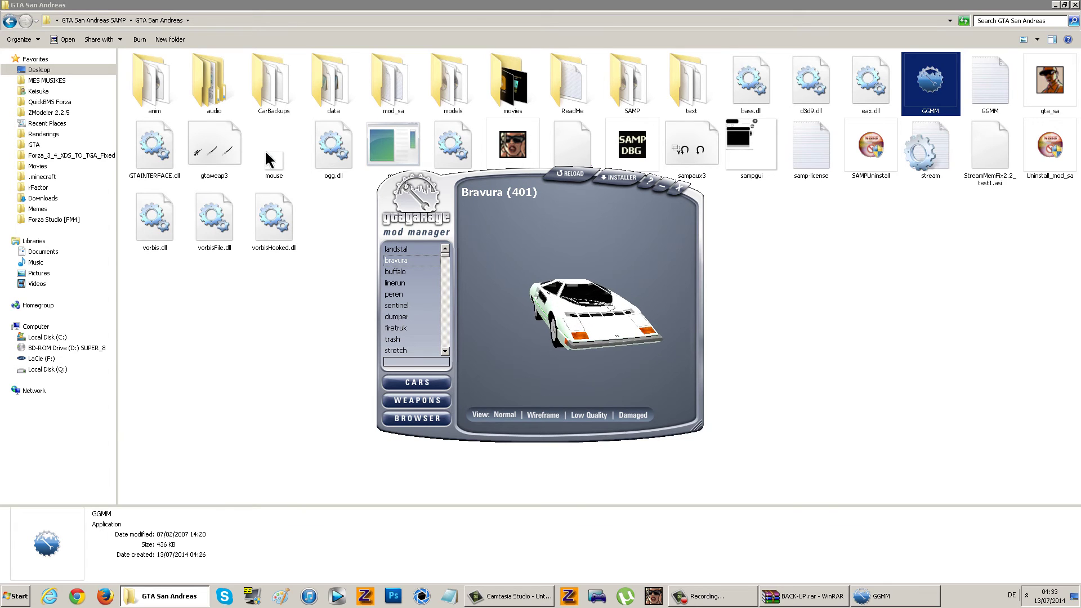
Restore the Bravura's original model from the 06/08/2009 backup
{"action": "right_click", "coordinate": [580, 310]}
{"action": "left_click", "coordinate": [619, 382]}
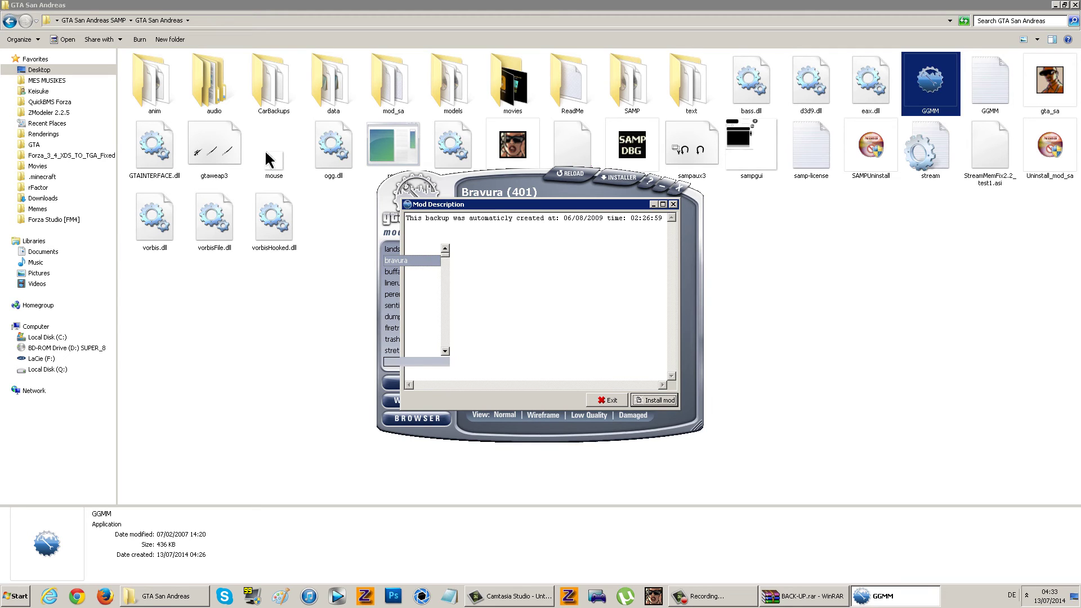
{"action": "left_click", "coordinate": [654, 400]}
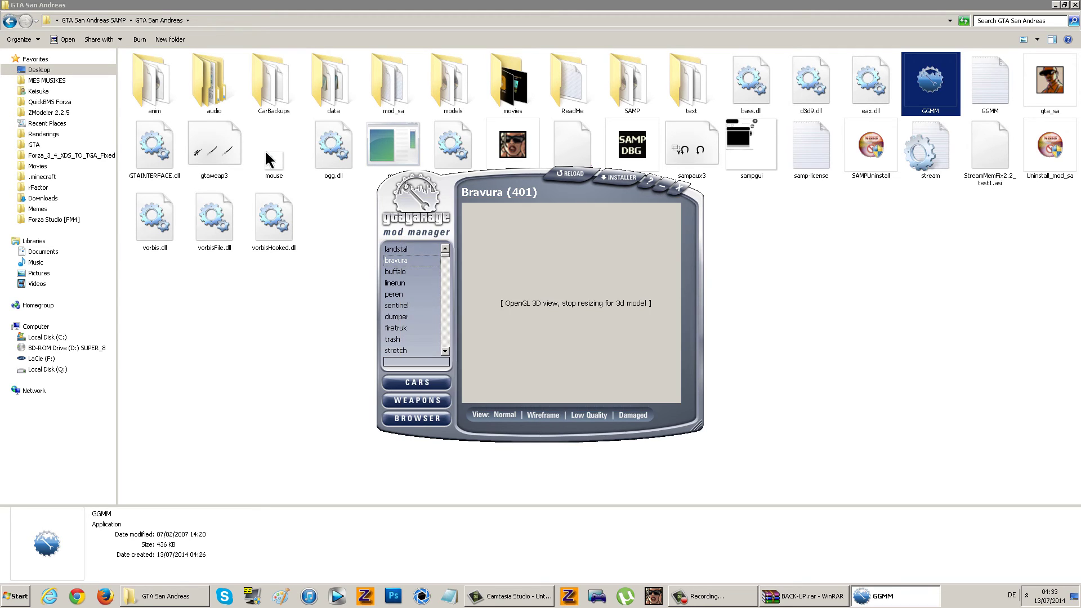
{"action": "key", "text": "Return"}
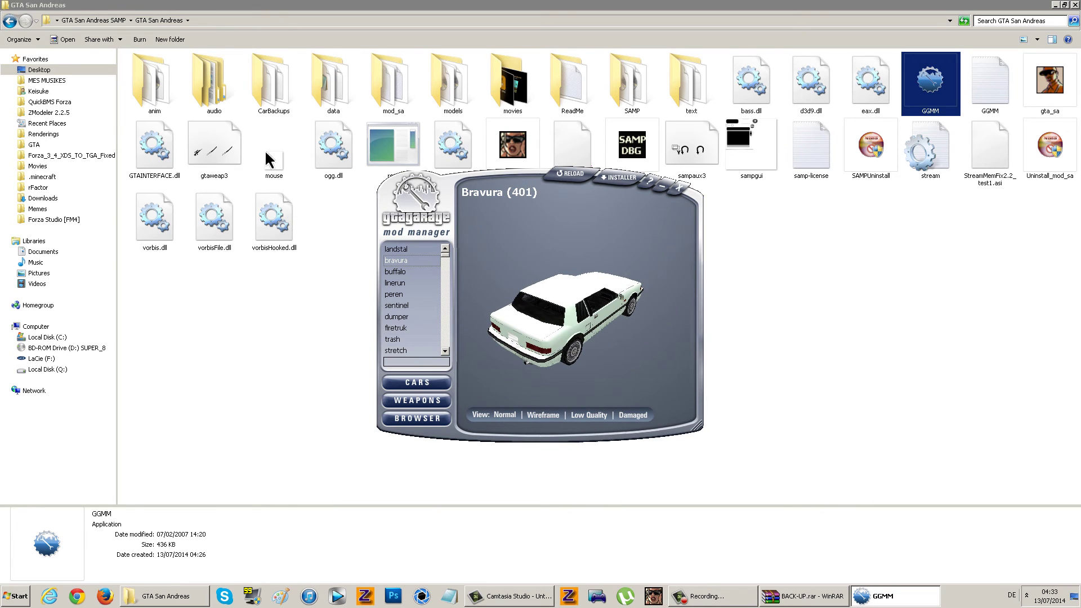
Check the backup options of the last car in the list, utiltr1, and display the sadlshit car
{"action": "key", "text": "End"}
{"action": "right_click", "coordinate": [578, 289]}
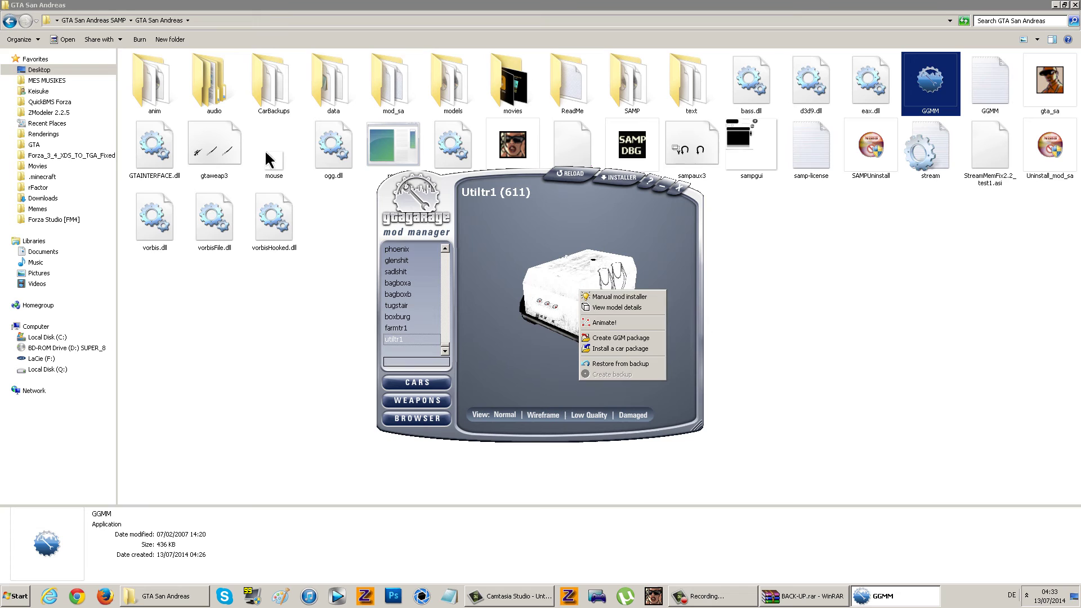
{"action": "key", "text": "Escape"}
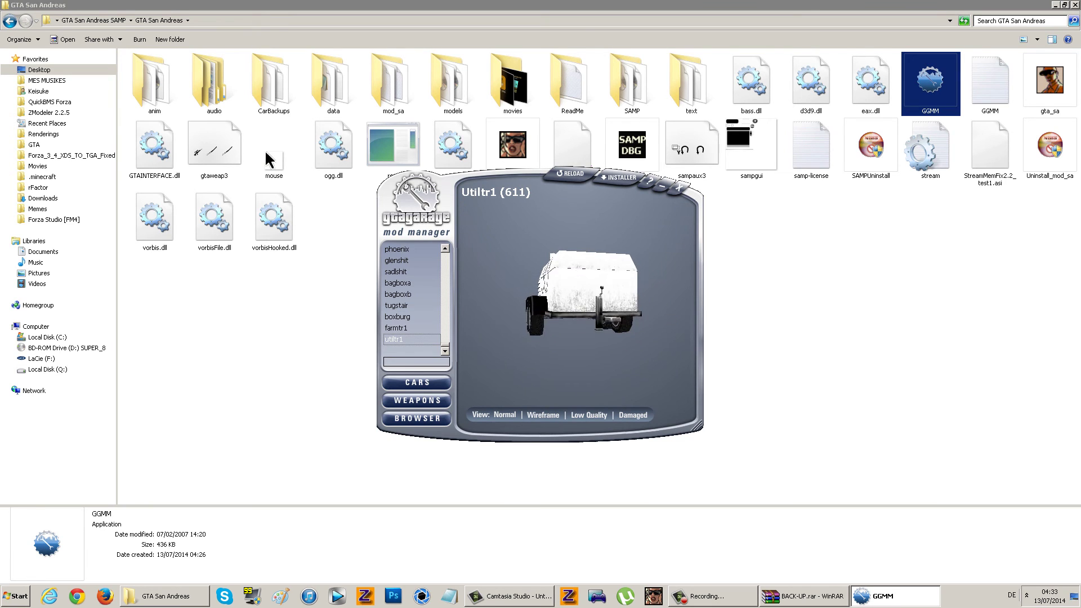
{"action": "key", "text": "s"}
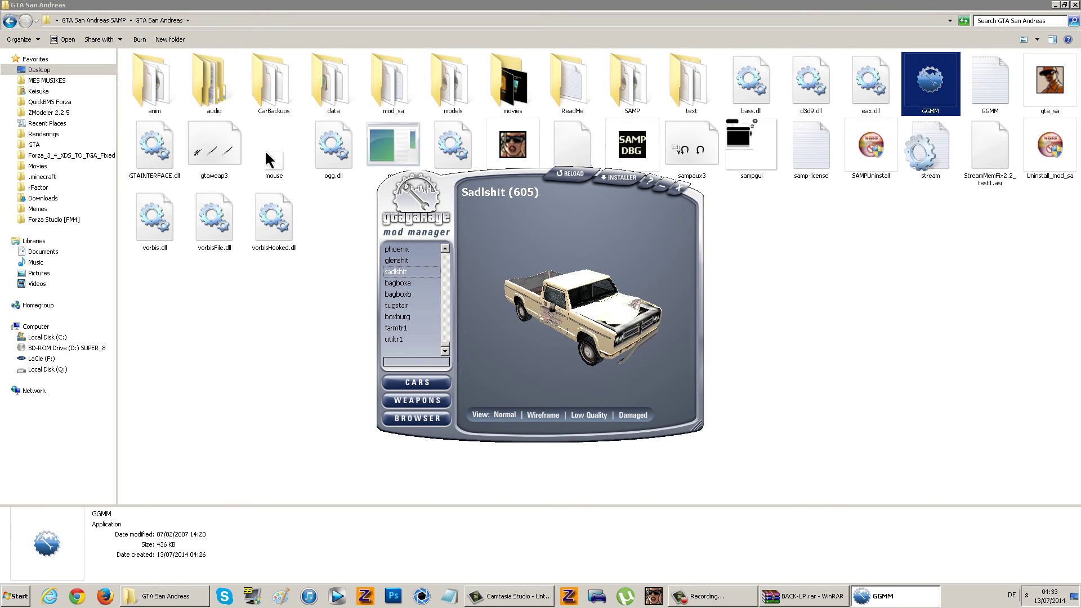
Close GGMM, switch to the BACK-UP.rar archive in WinRAR and open its DATA folder
{"action": "key", "text": "alt+F4"}
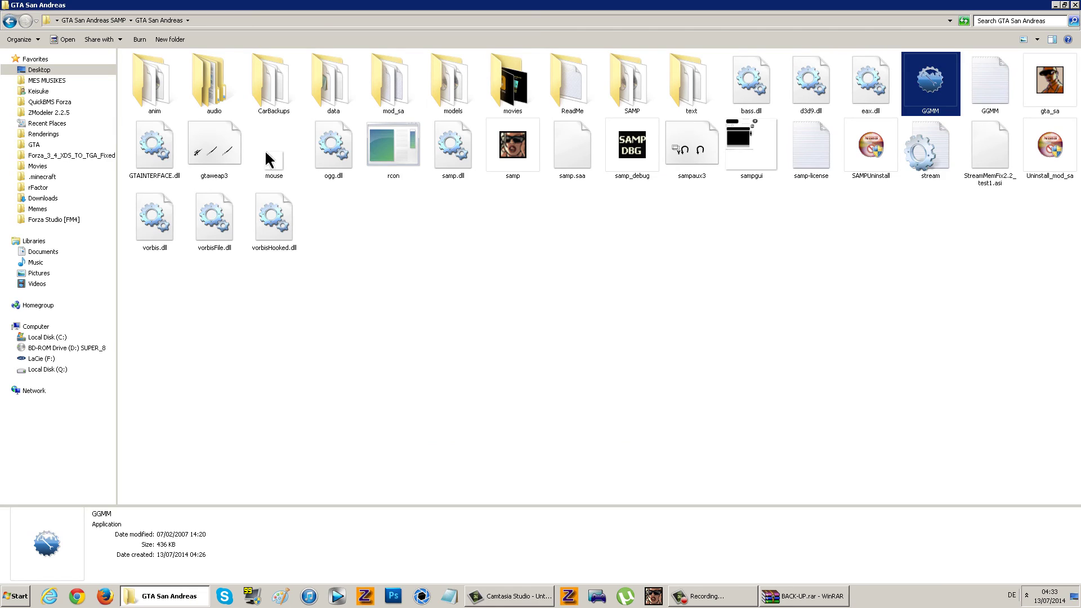
{"action": "key", "text": "alt+Tab"}
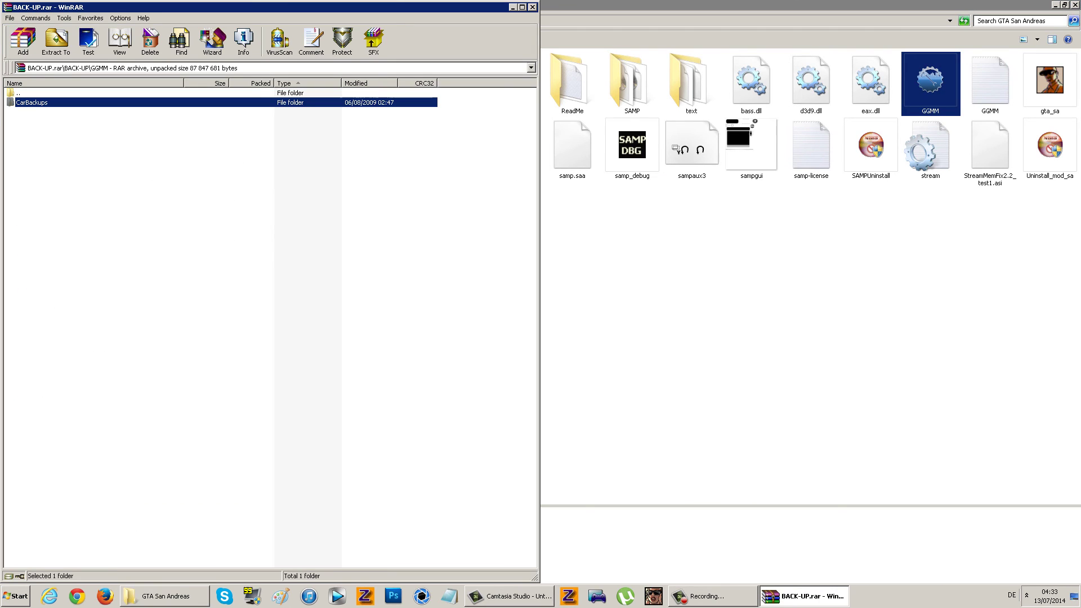
{"action": "key", "text": "F2"}
{"action": "key", "text": "BackSpace"}
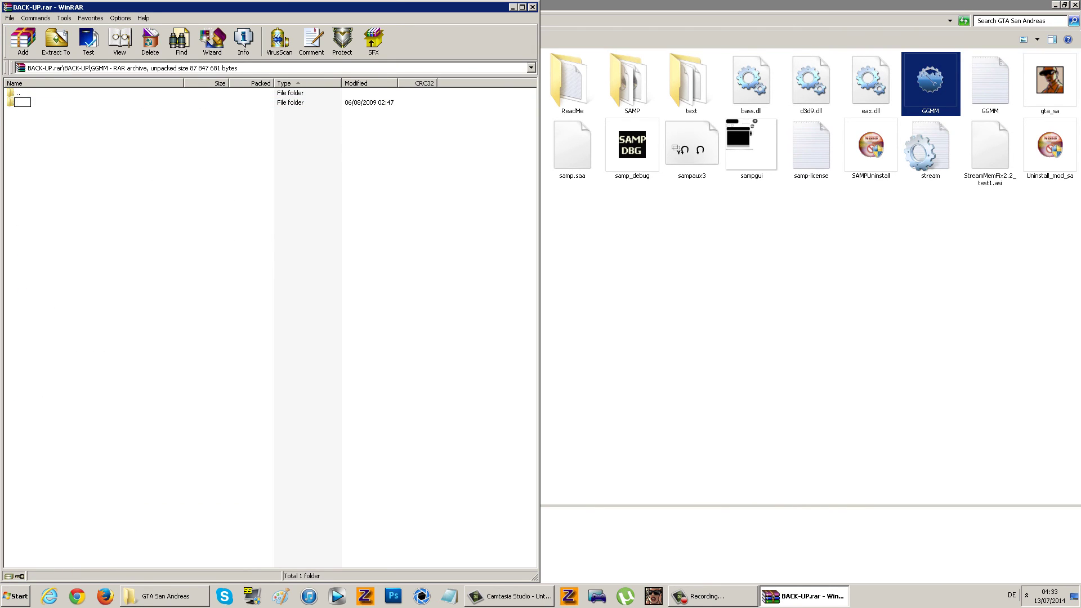
{"action": "type", "text": "DATA"}
{"action": "key", "text": "Return"}
{"action": "key", "text": "Return"}
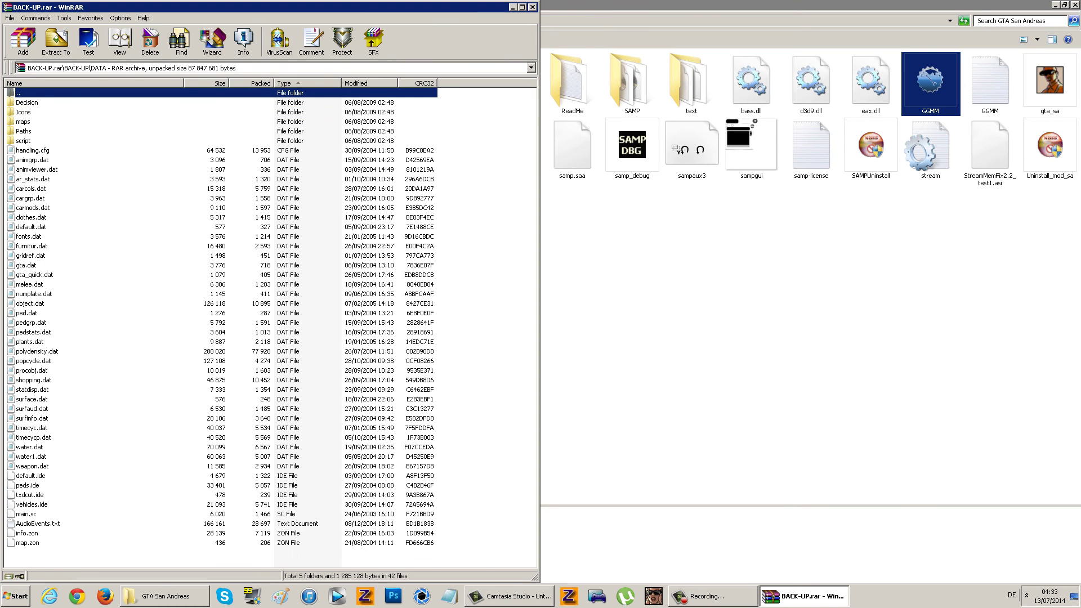
Look inside the Decision subfolder of the archive's DATA folder and return to DATA
{"action": "key", "text": "Down"}
{"action": "key", "text": "Return"}
{"action": "key", "text": "BackSpace"}
{"action": "key", "text": "BackSpace"}
{"action": "key", "text": "BackSpace"}
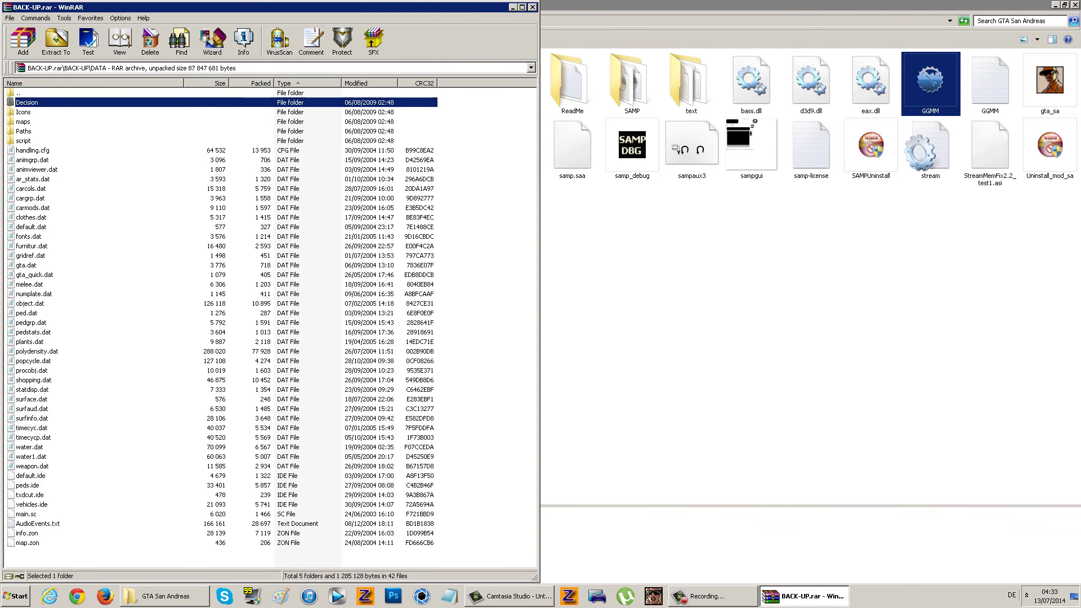
Leave the DATA folder and open the archive's MODELS folder
{"action": "key", "text": "Return"}
{"action": "key", "text": "Down"}
{"action": "key", "text": "Down"}
{"action": "key", "text": "Down"}
{"action": "key", "text": "Return"}
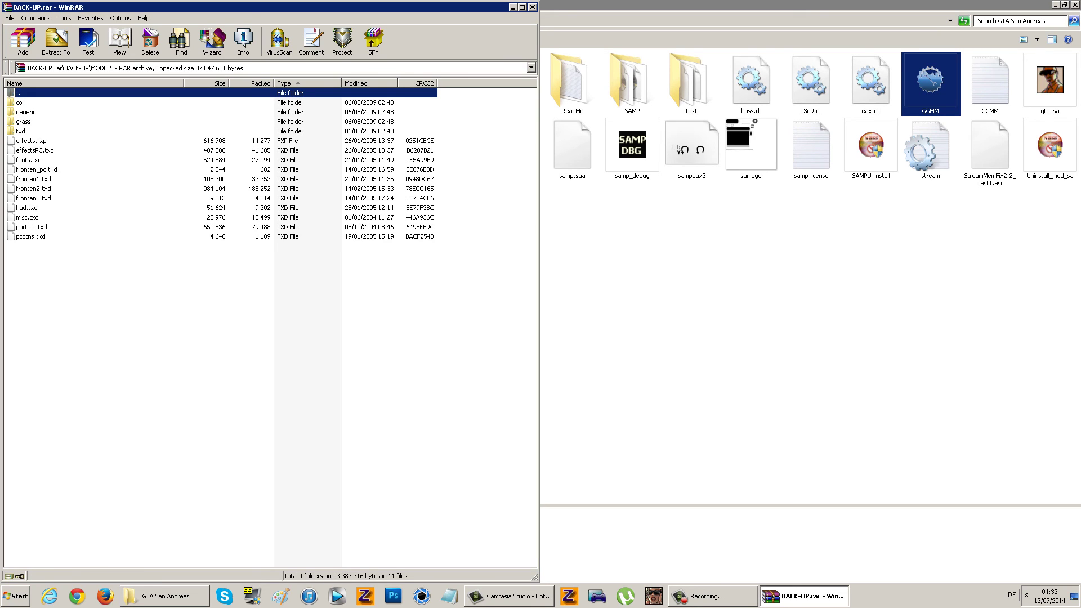
Look inside the coll and generic subfolders of MODELS and return to the BACK-UP folder
{"action": "key", "text": "Down"}
{"action": "key", "text": "Return"}
{"action": "key", "text": "BackSpace"}
{"action": "key", "text": "Down"}
{"action": "key", "text": "Return"}
{"action": "key", "text": "BackSpace"}
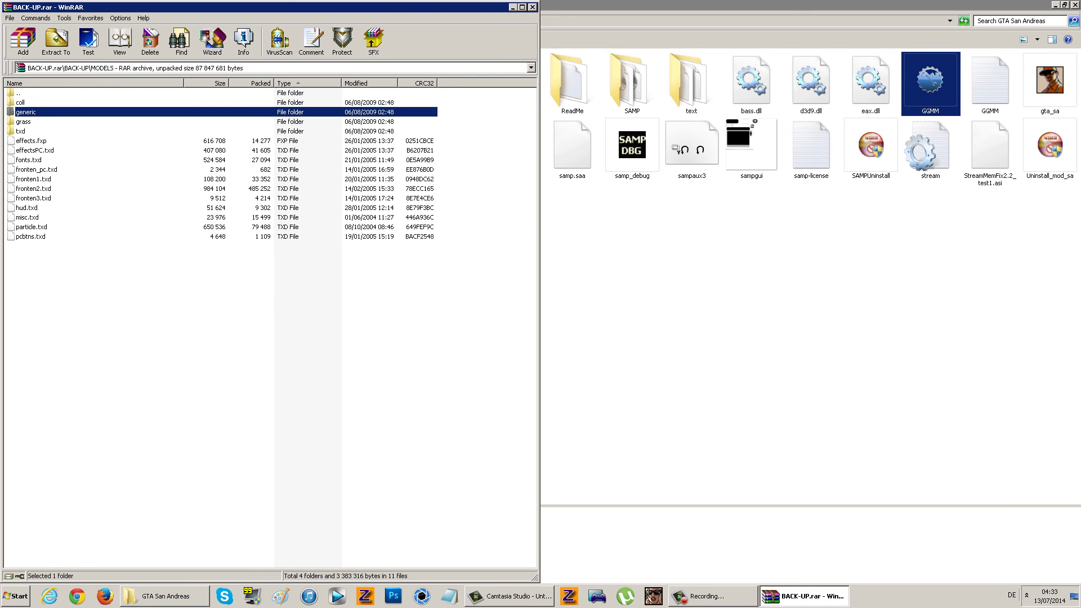
{"action": "key", "text": "BackSpace"}
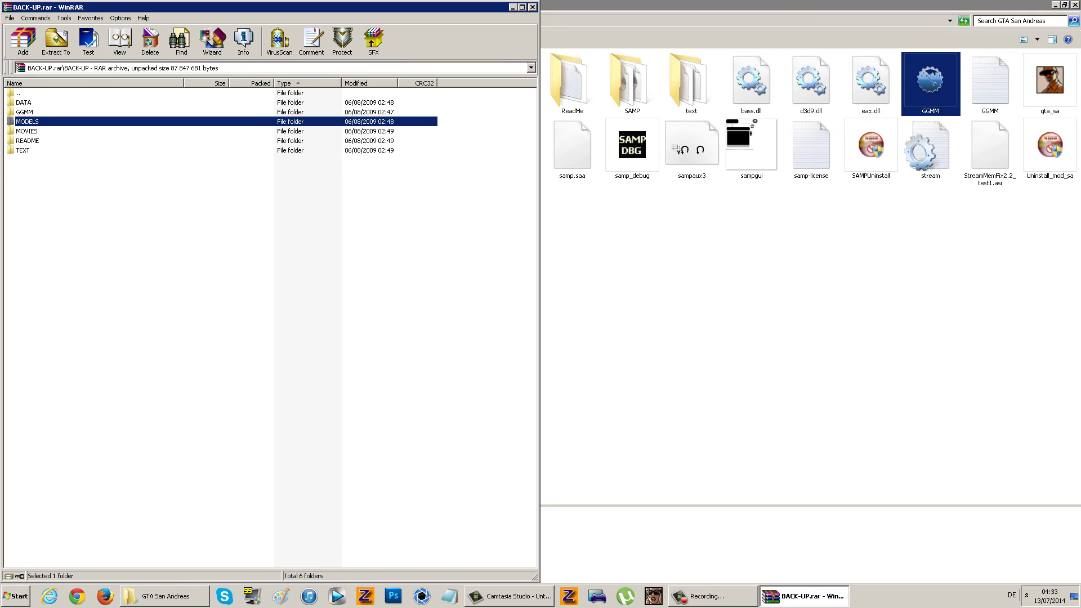
Check the video files in the archive's MOVIES folder and return to the BACK-UP folder
{"action": "key", "text": "Down"}
{"action": "key", "text": "Return"}
{"action": "key", "text": "Down"}
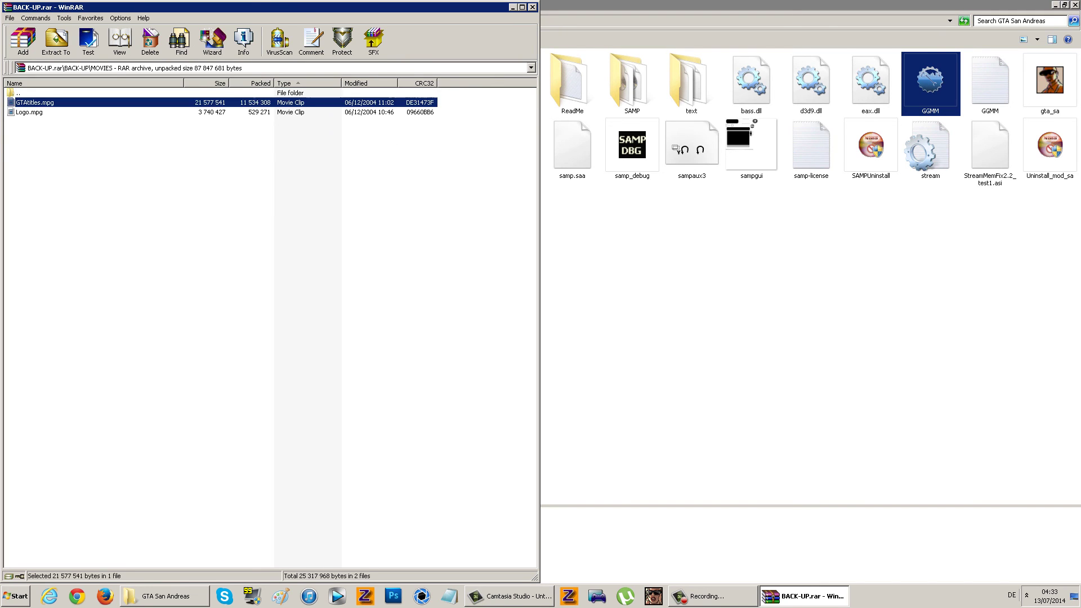
{"action": "key", "text": "Down"}
{"action": "key", "text": "BackSpace"}
Look through the archive's README and TEXT folders, and close the archive
{"action": "key", "text": "Down"}
{"action": "key", "text": "Return"}
{"action": "key", "text": "BackSpace"}
{"action": "key", "text": "Down"}
{"action": "key", "text": "Return"}
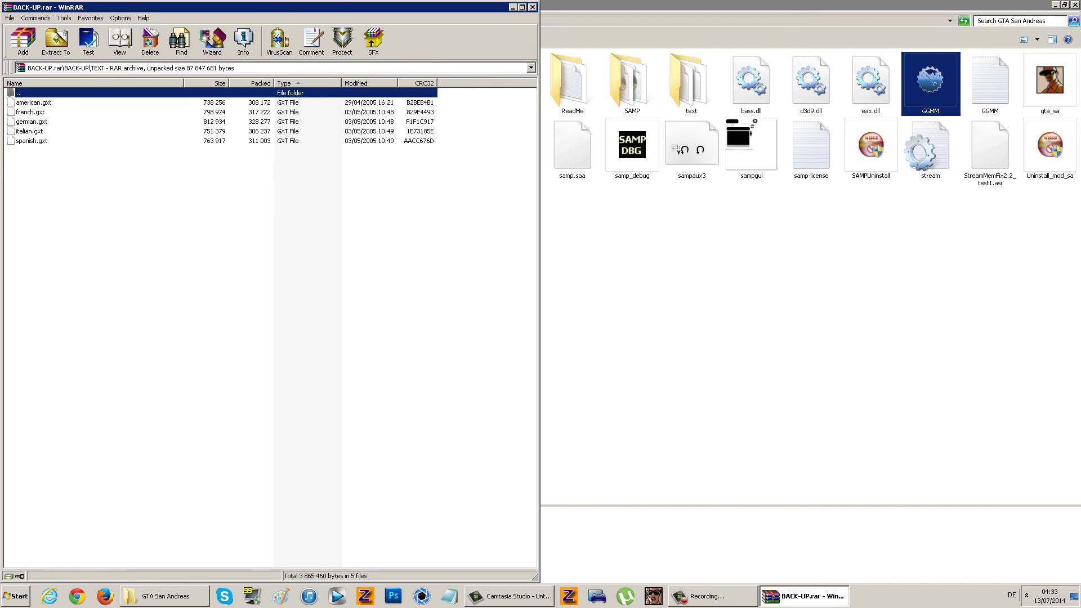
{"action": "key", "text": "BackSpace"}
{"action": "key", "text": "Escape"}
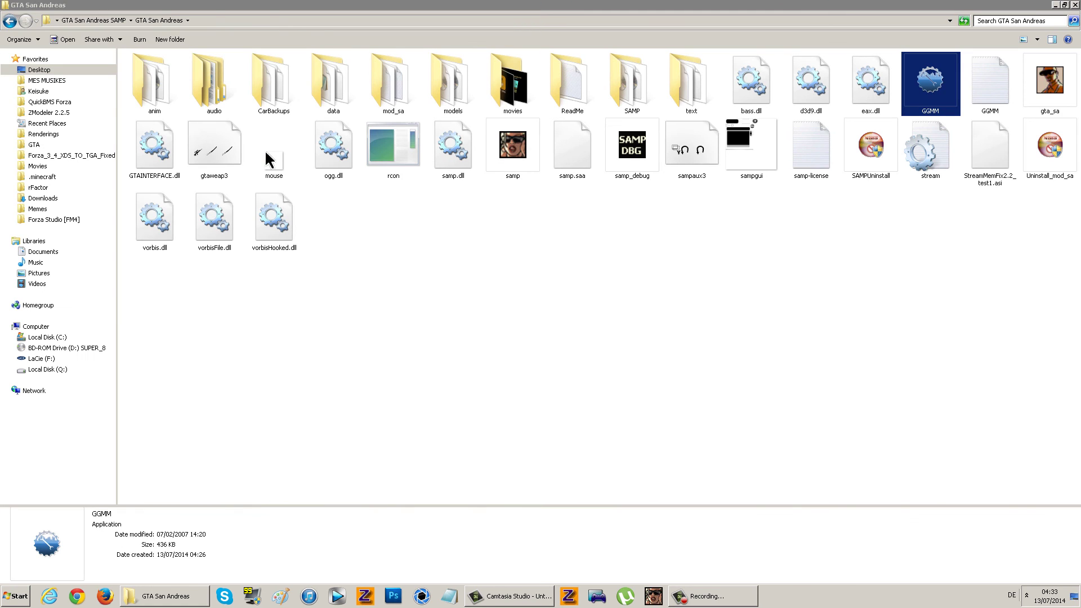